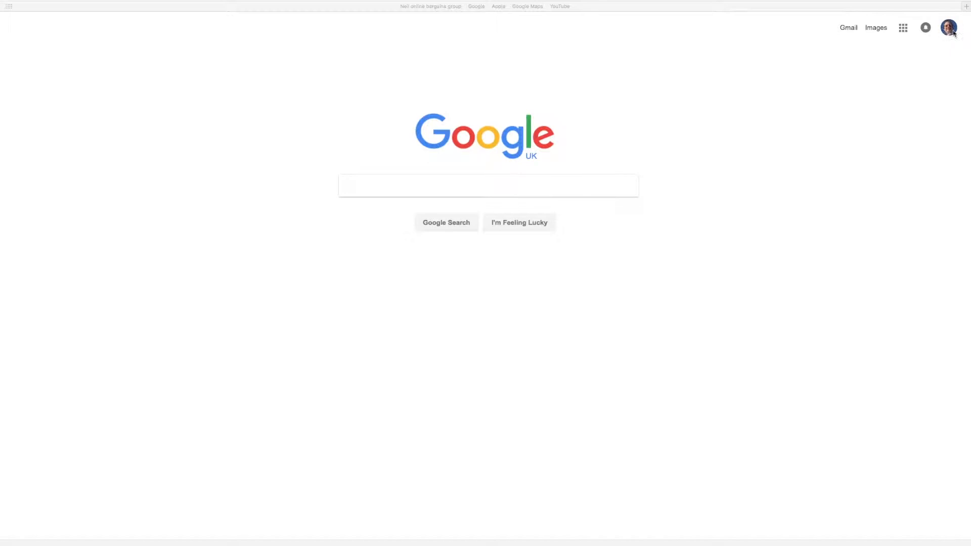
# Open Google Maps and display the list of custom maps under your places
pyautogui.click(903, 32)
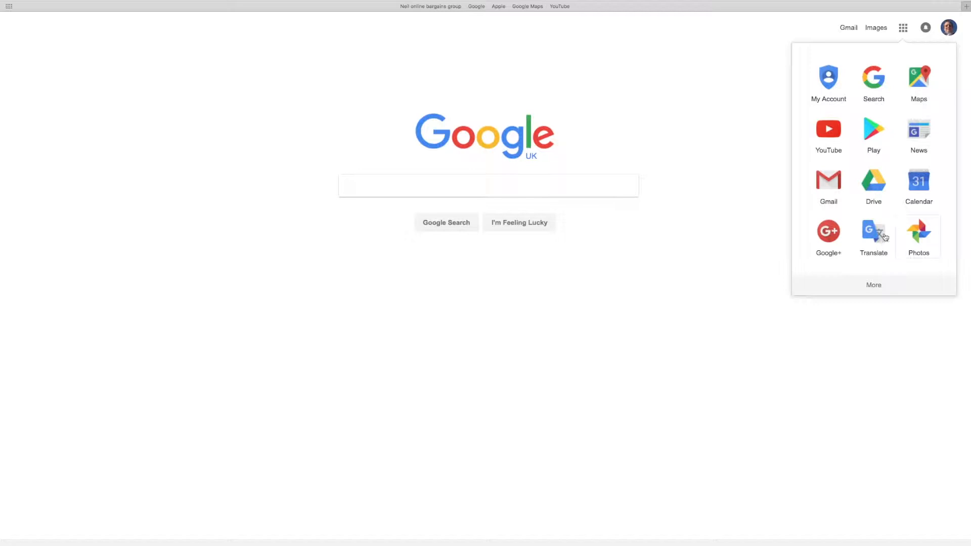
pyautogui.click(921, 91)
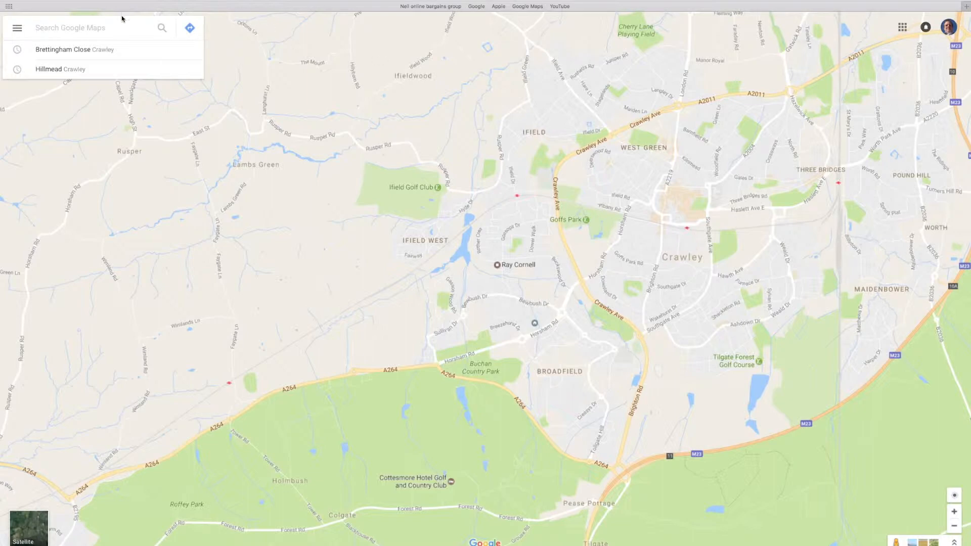
pyautogui.click(17, 28)
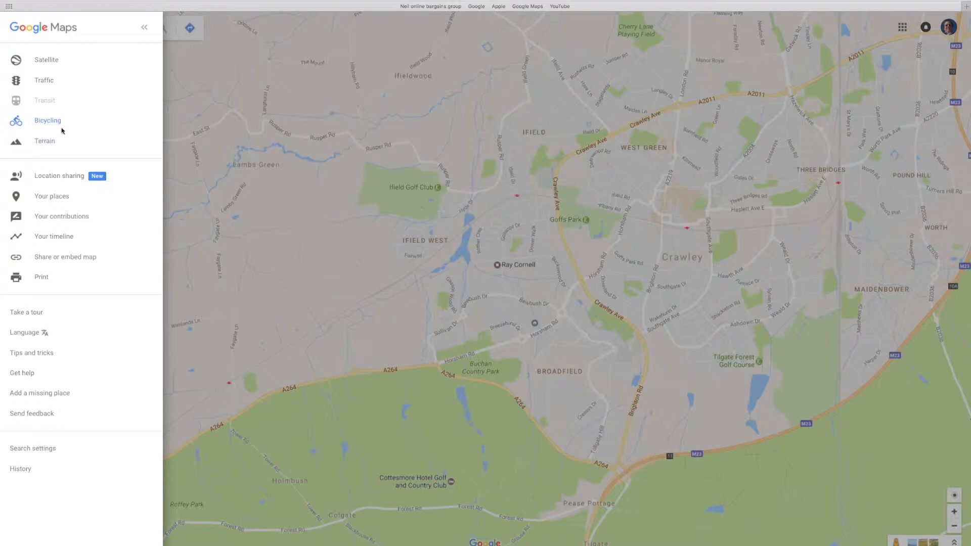
pyautogui.click(52, 196)
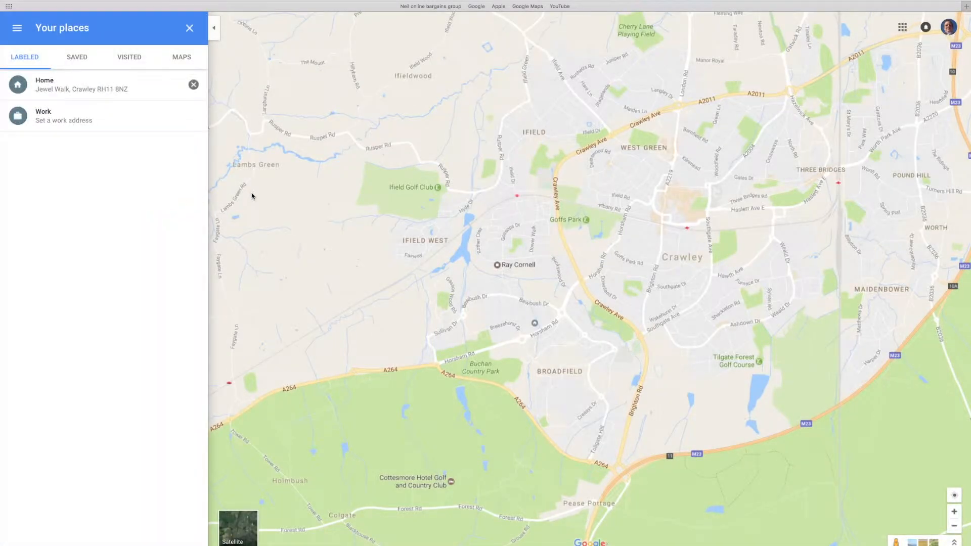
pyautogui.click(186, 58)
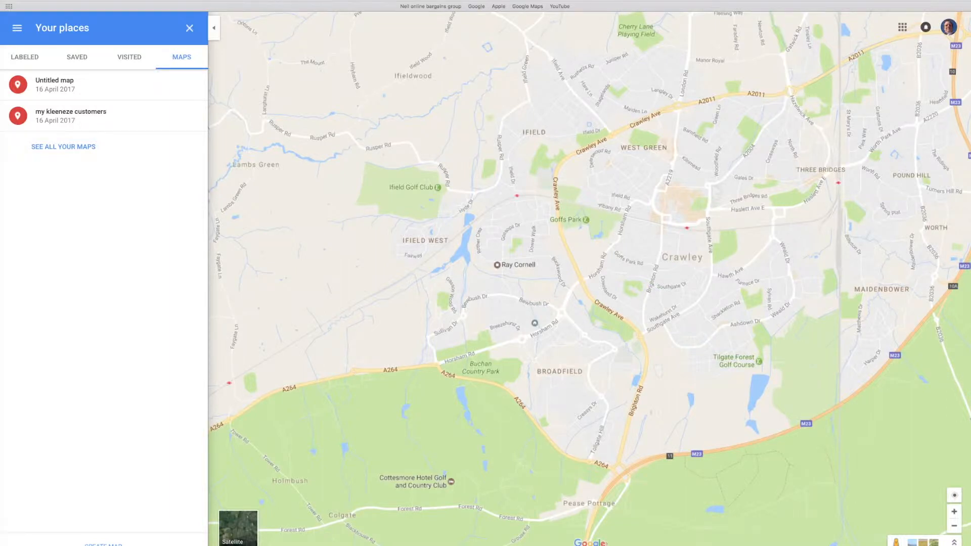
# Create a new custom map and open the file import for its untitled layer
pyautogui.press('super+t')
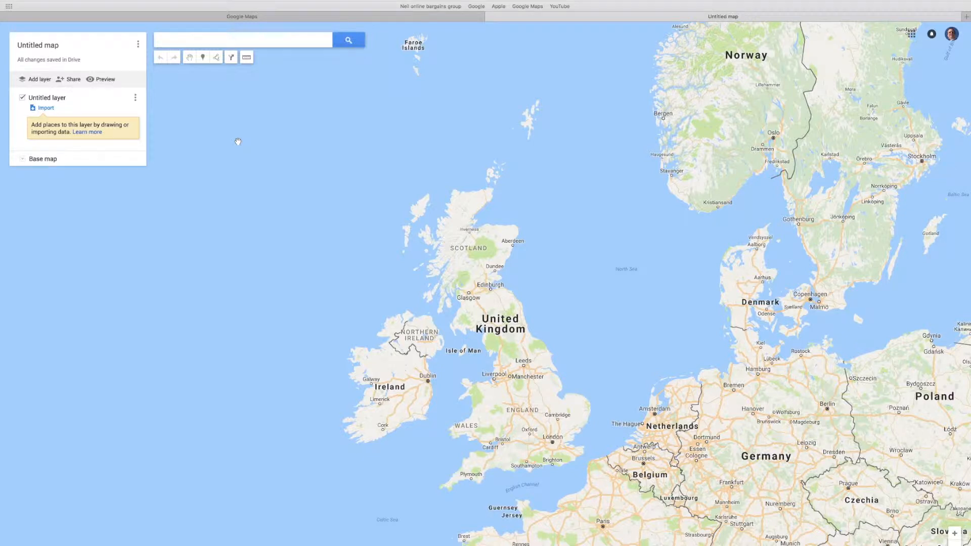
pyautogui.click(46, 109)
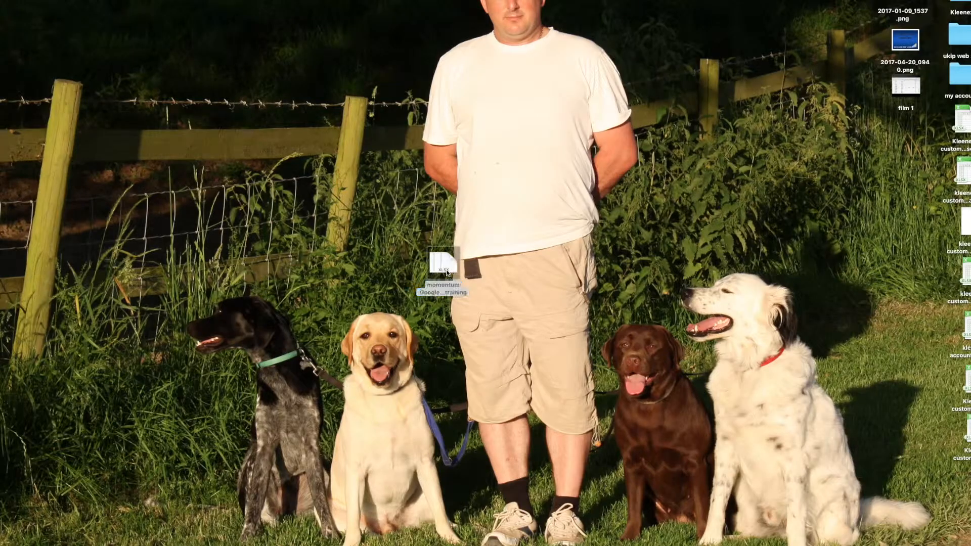
# Duplicate the "momentum Google maps training" spreadsheet on the desktop and move the original away from the copy
pyautogui.click(450, 271)
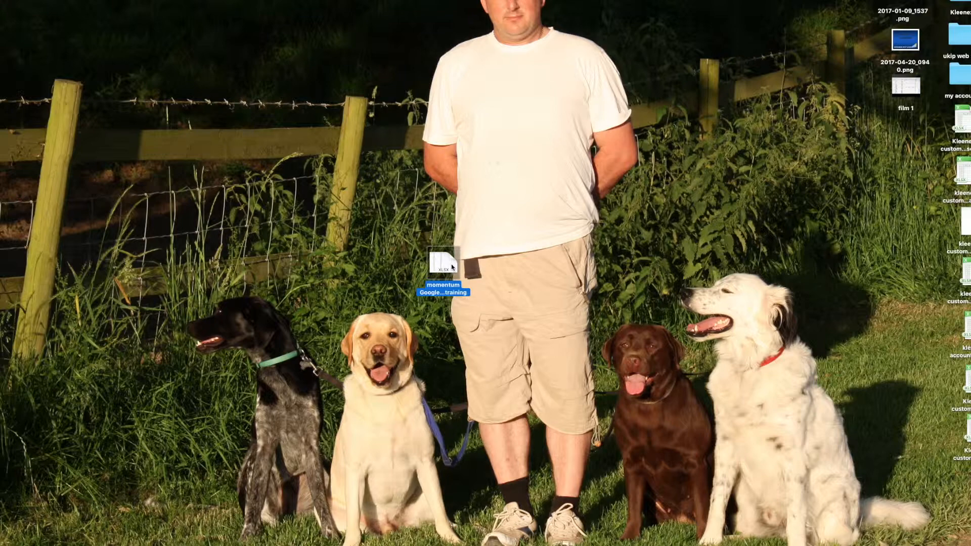
pyautogui.rightClick(452, 267)
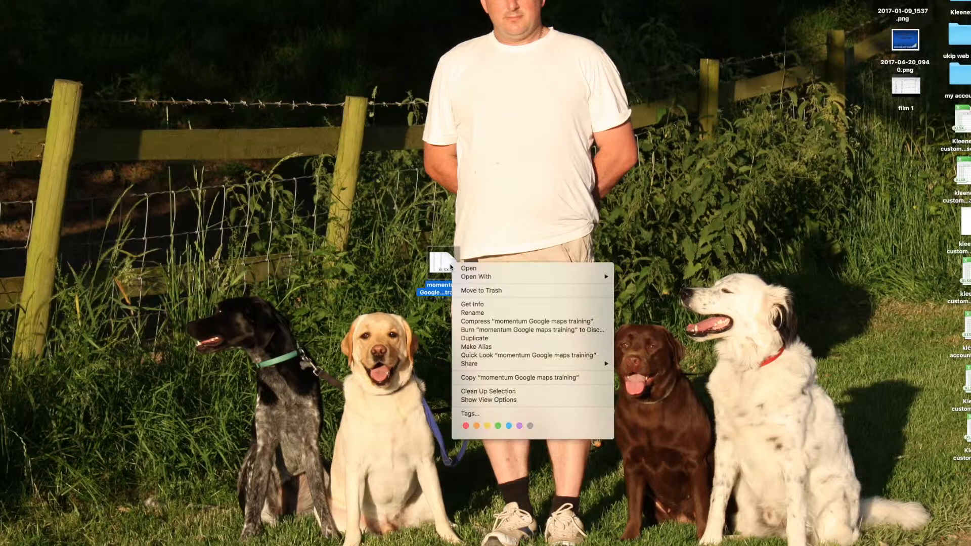
pyautogui.click(478, 338)
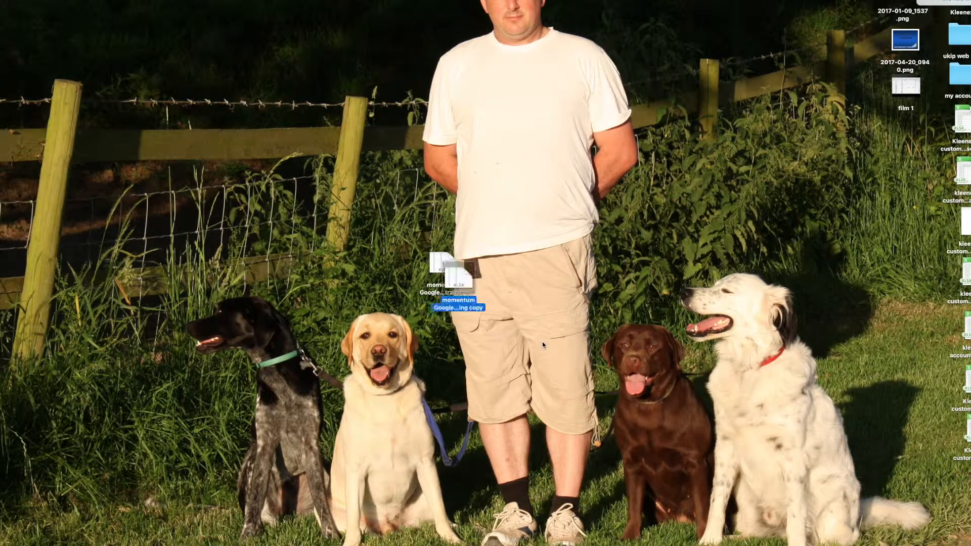
pyautogui.moveTo(461, 293); pyautogui.dragTo(557, 313)
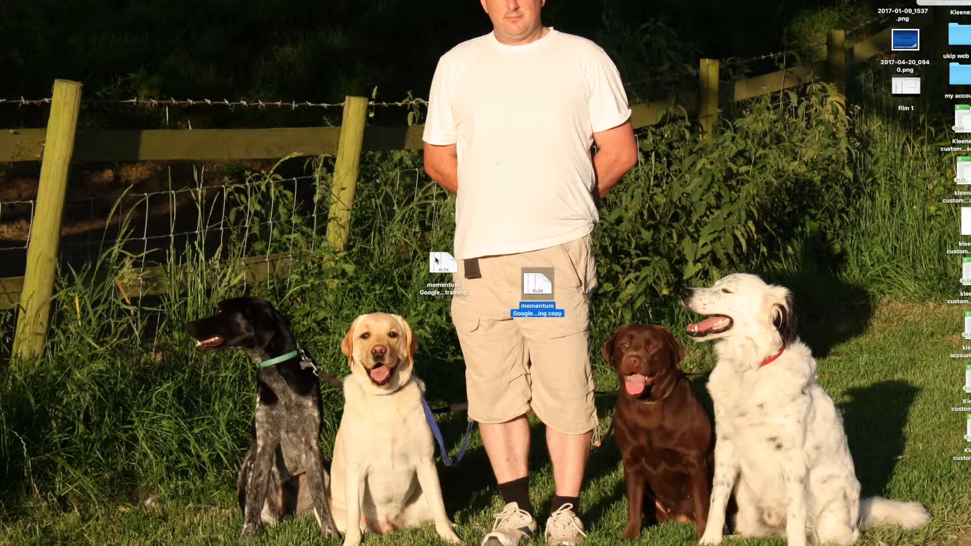
pyautogui.moveTo(436, 260); pyautogui.dragTo(967, 473)
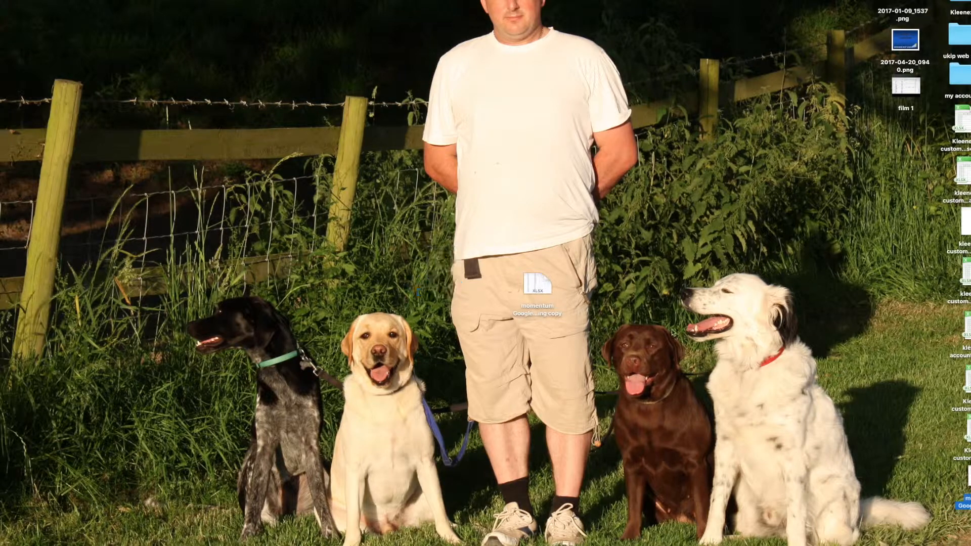
pyautogui.rightClick(535, 280)
pyautogui.click(535, 280)
pyautogui.rightClick(534, 281)
pyautogui.click(535, 281)
pyautogui.rightClick(535, 281)
pyautogui.click(534, 281)
pyautogui.rightClick(535, 281)
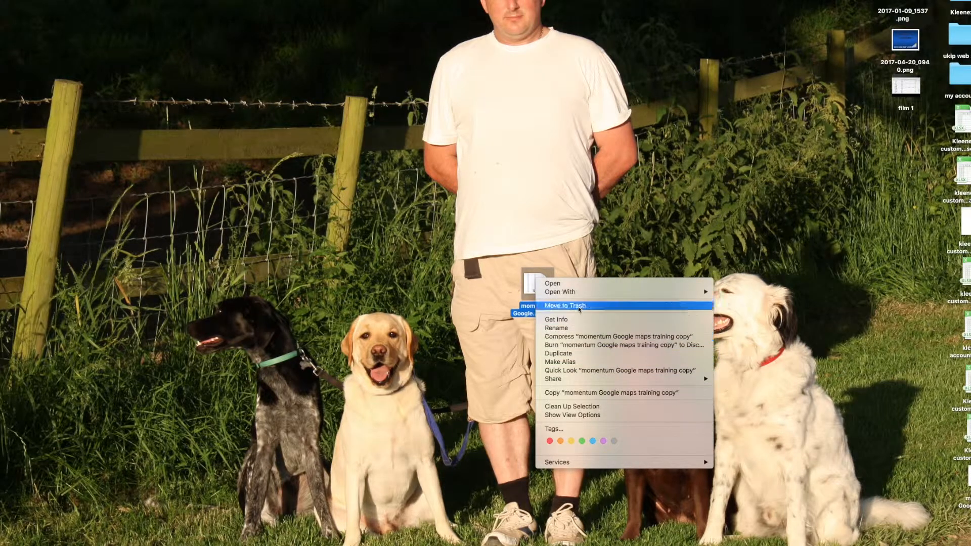
pyautogui.moveTo(580, 296)
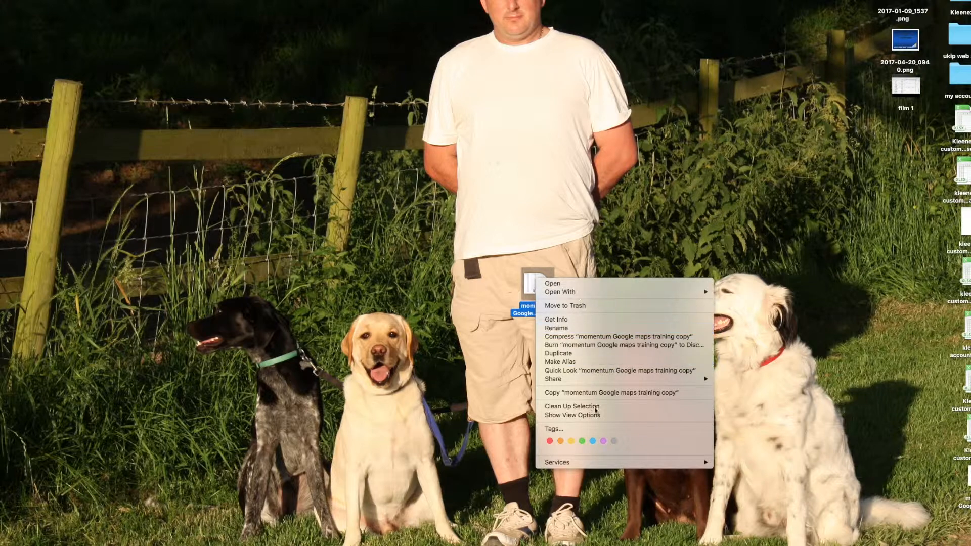
# Open the "momentum Google maps training copy" spreadsheet in Excel
pyautogui.moveTo(566, 460)
pyautogui.click(525, 282)
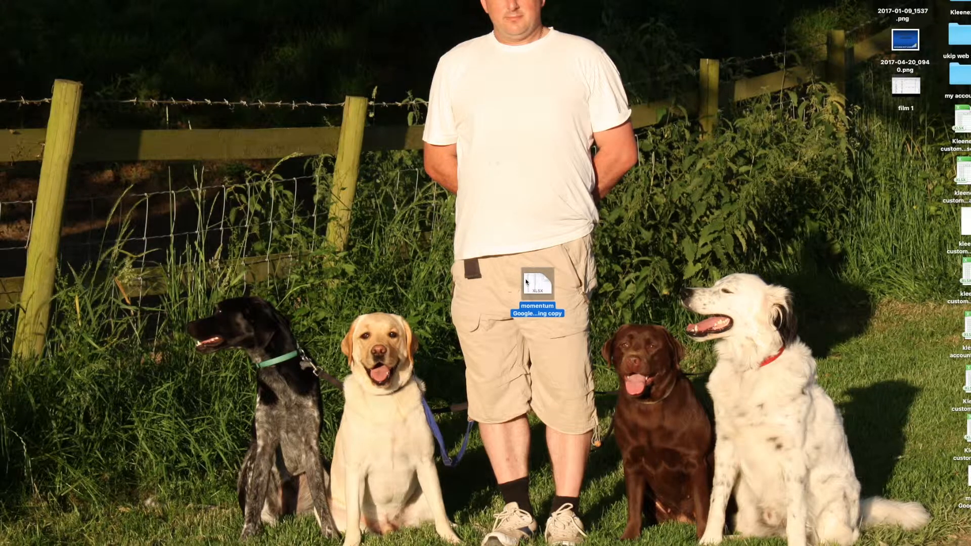
pyautogui.doubleClick(525, 282)
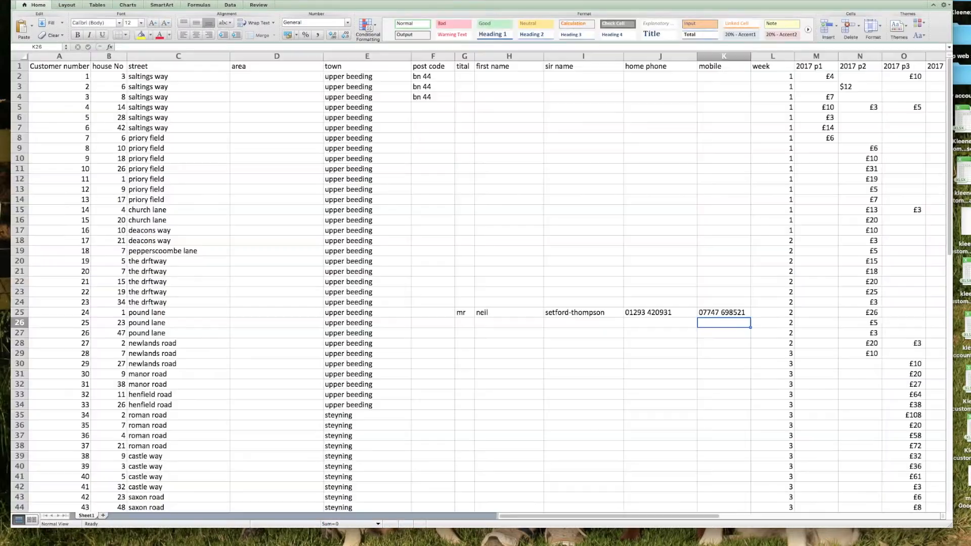
# Save the workbook to the Desktop as Comma Separated Values (.csv) under the name "momentum Google maps training copy 2"
pyautogui.click(0, 0)
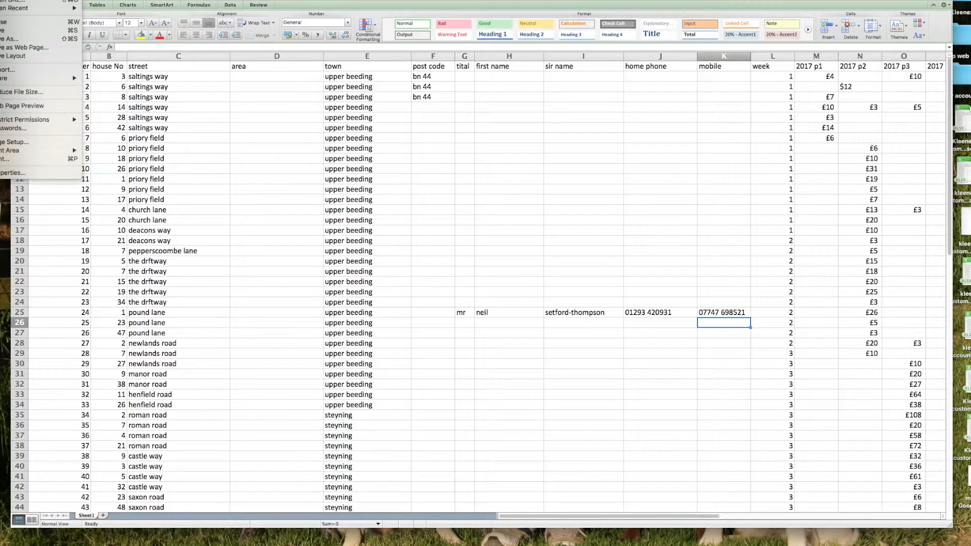
pyautogui.click(16, 40)
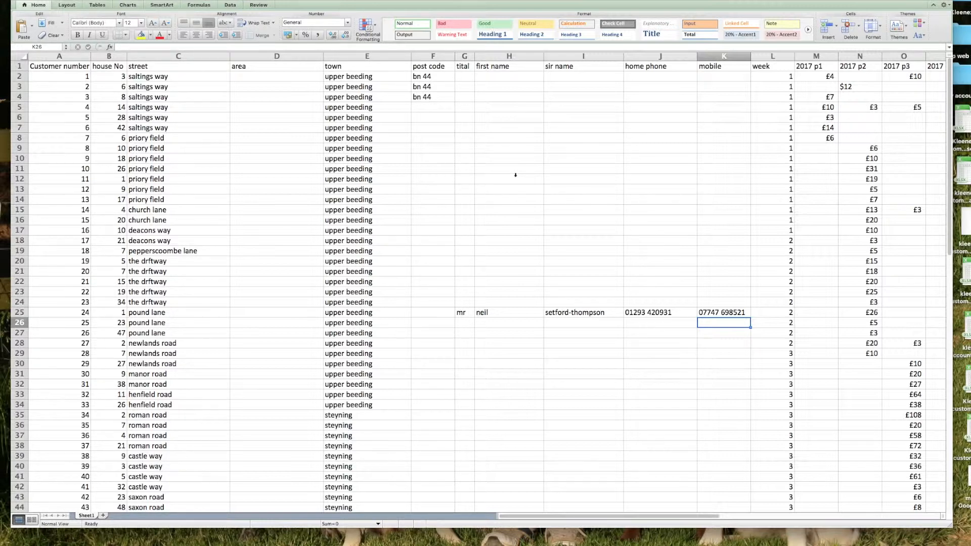
pyautogui.press('super+s')
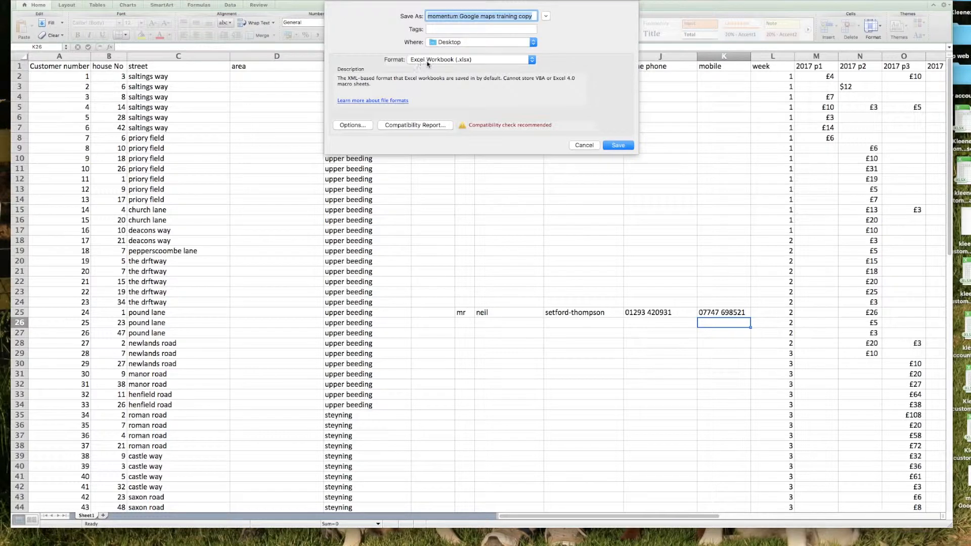
pyautogui.click(532, 60)
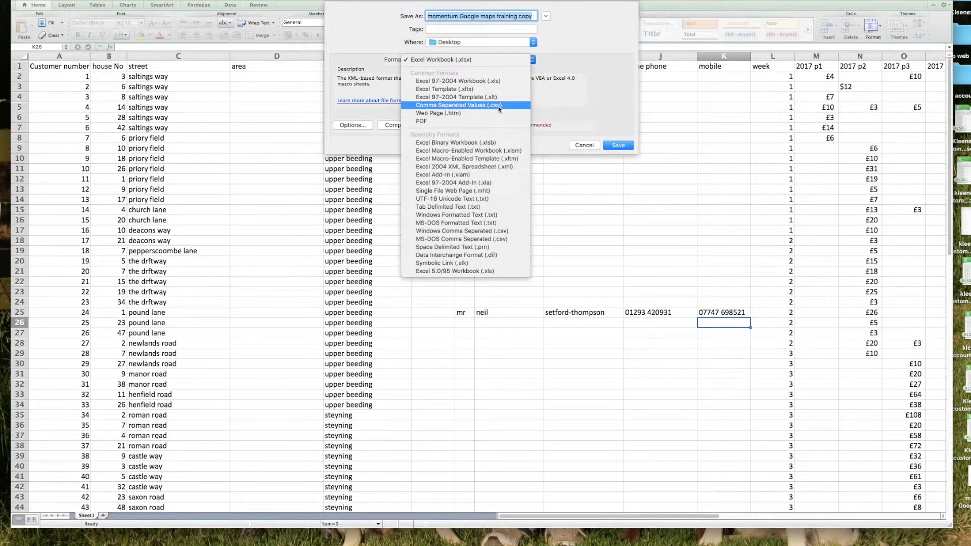
pyautogui.click(470, 107)
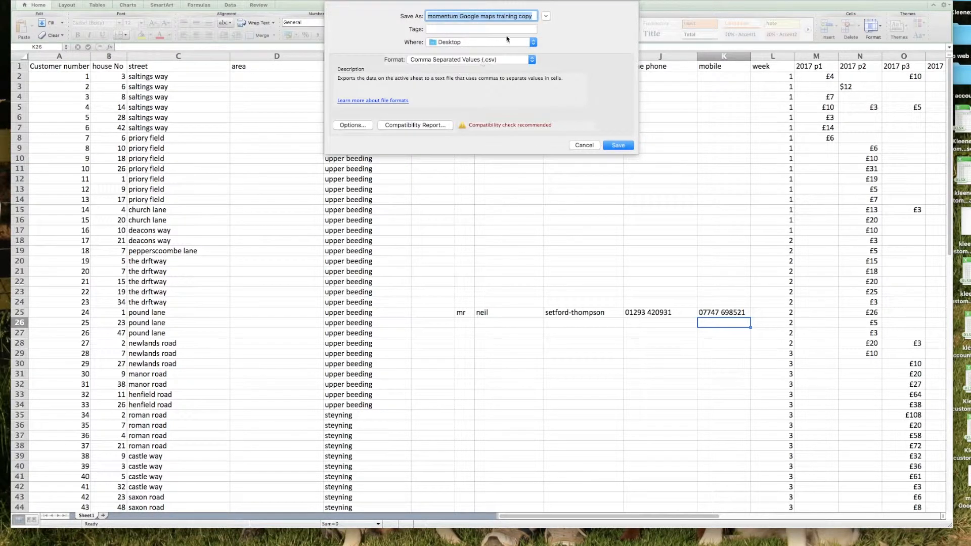
pyautogui.click(532, 16)
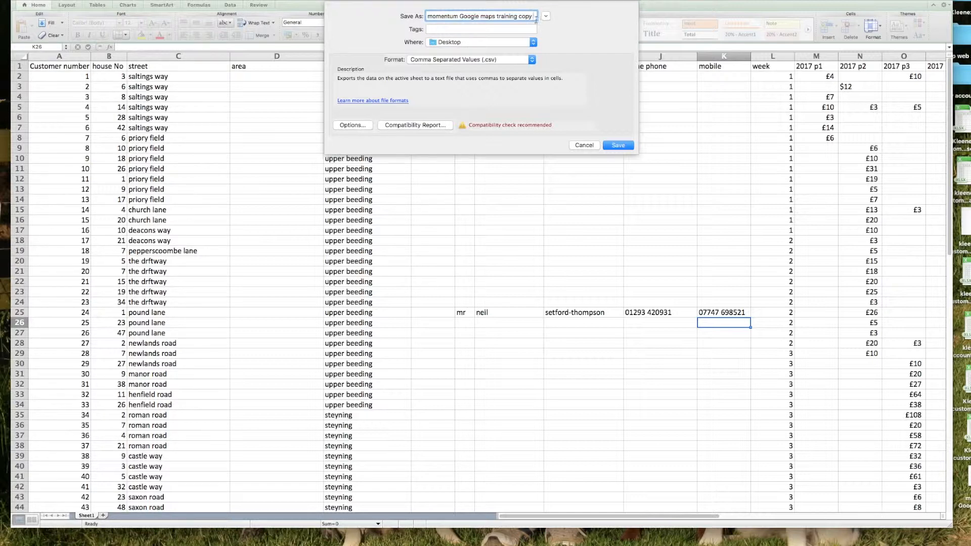
pyautogui.write('2')
pyautogui.press('Return')
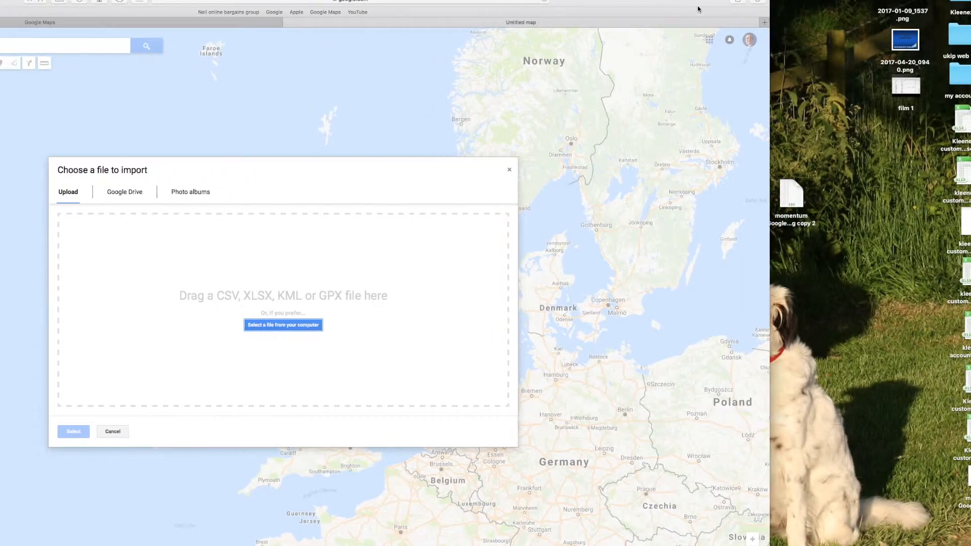
# Upload the "momentum Google maps training copy 2" CSV to the map layer and position placemarks by house No, street, area and town
pyautogui.moveTo(806, 217); pyautogui.dragTo(313, 289)
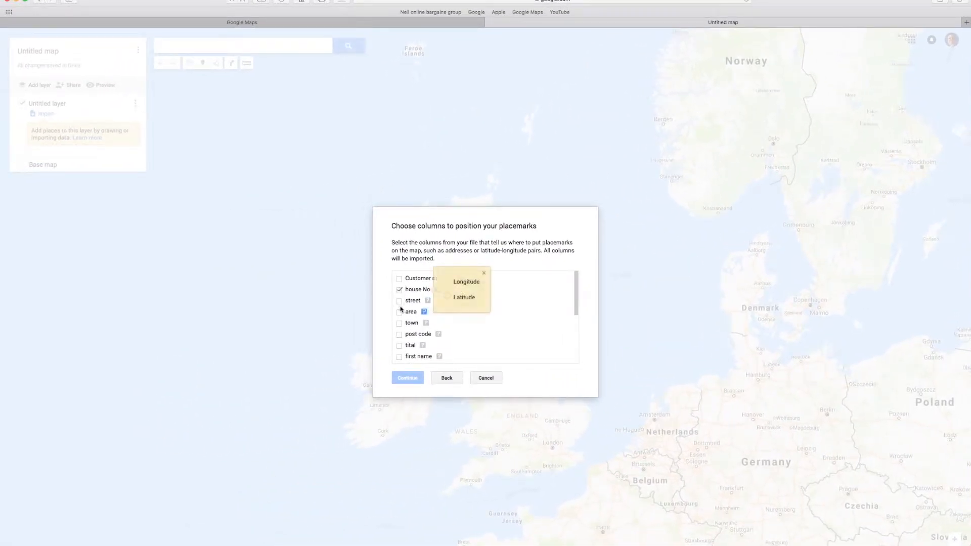
pyautogui.click(400, 301)
pyautogui.click(400, 311)
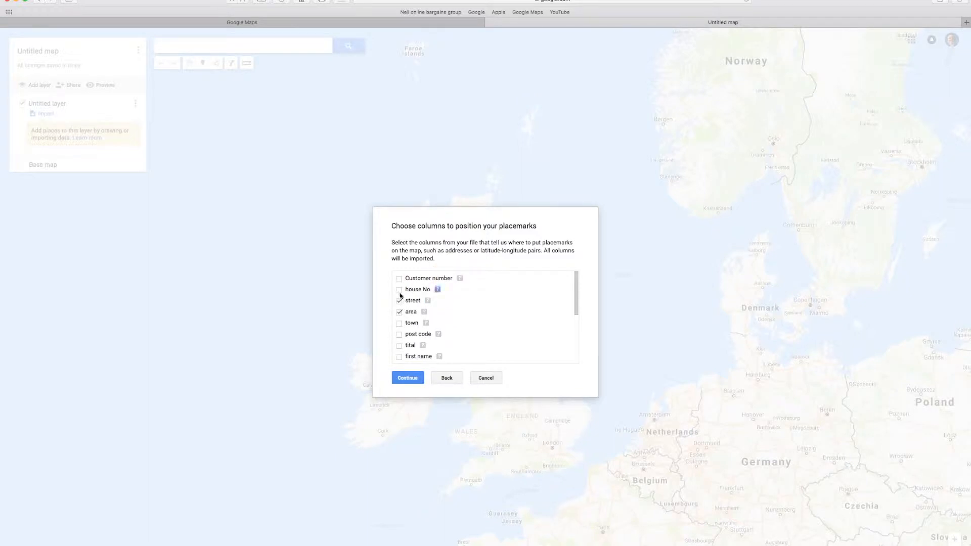
pyautogui.click(399, 289)
pyautogui.click(423, 312)
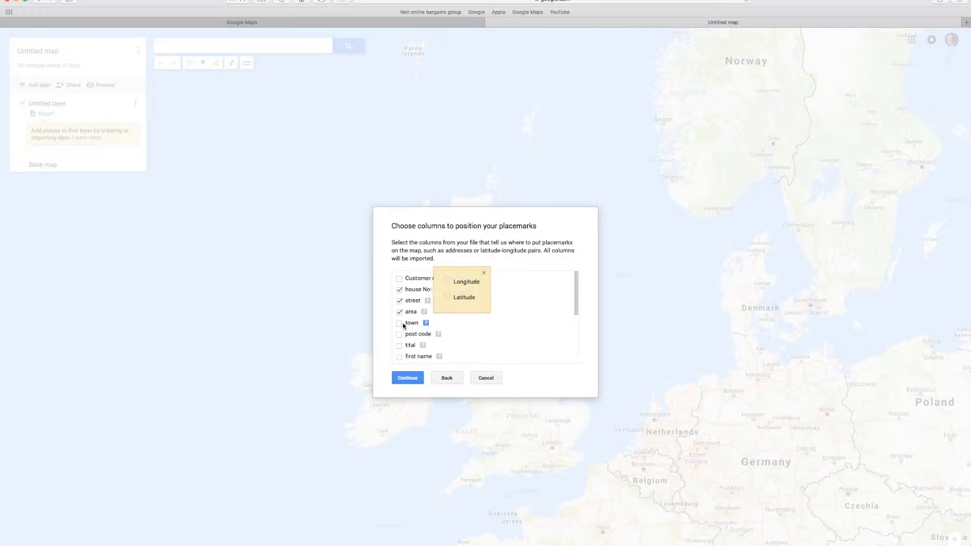
pyautogui.click(400, 323)
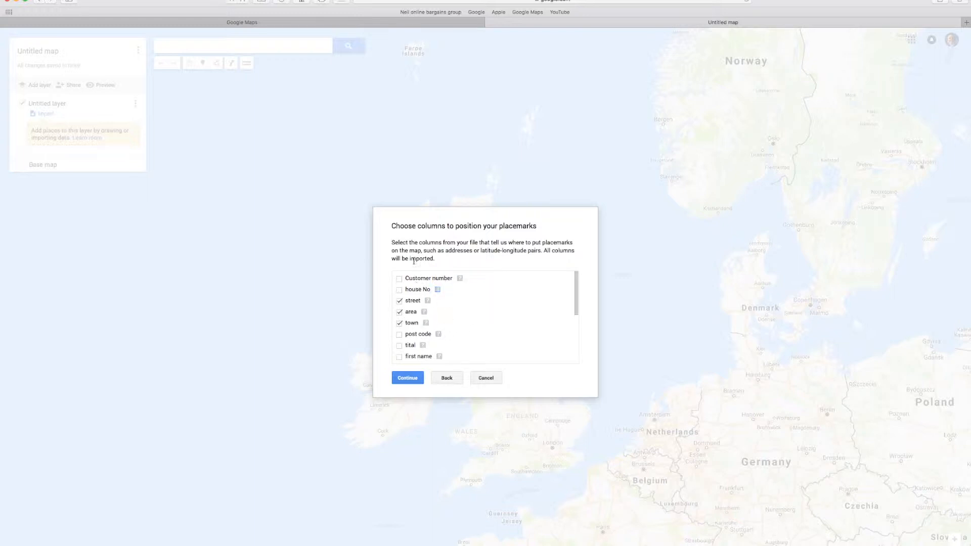
pyautogui.click(400, 290)
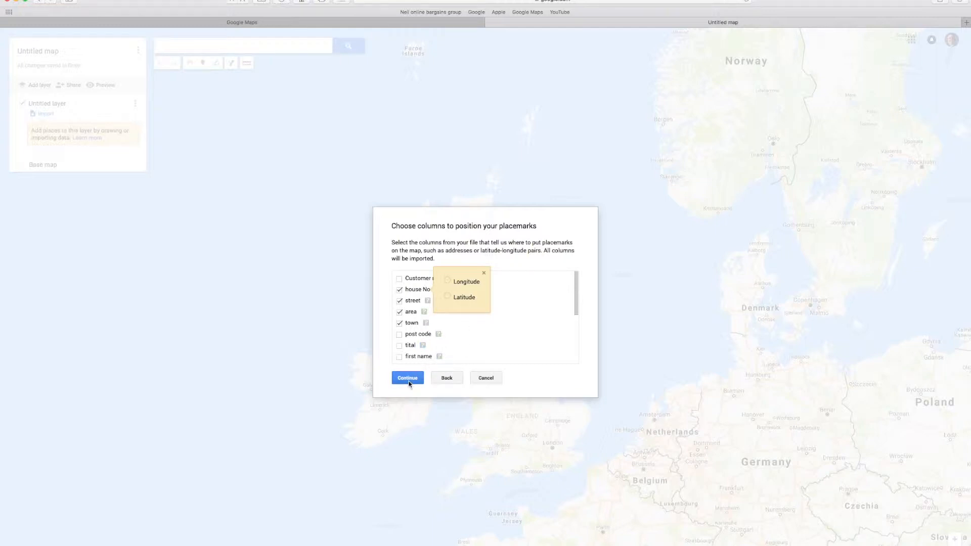
pyautogui.click(407, 379)
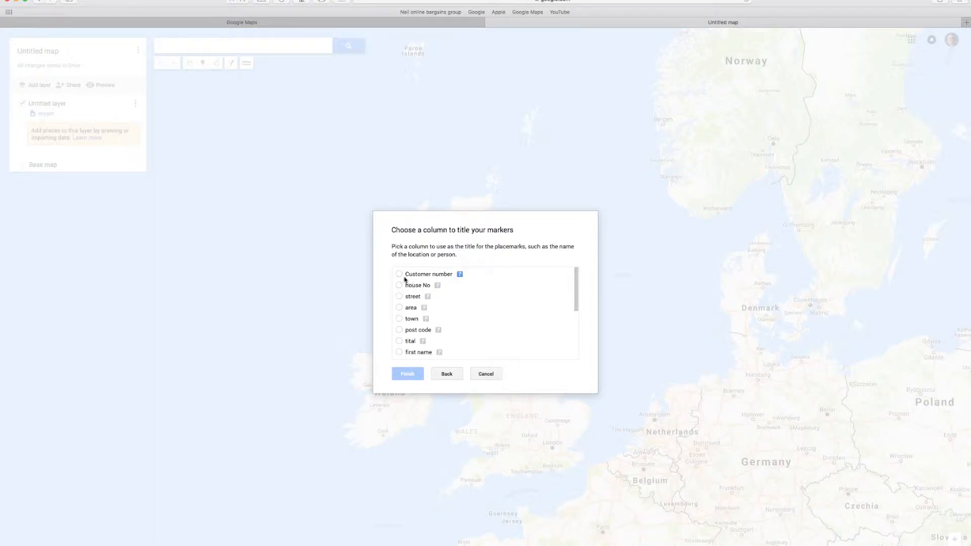
# Title the markers by the Customer number column and finish the import
pyautogui.click(399, 275)
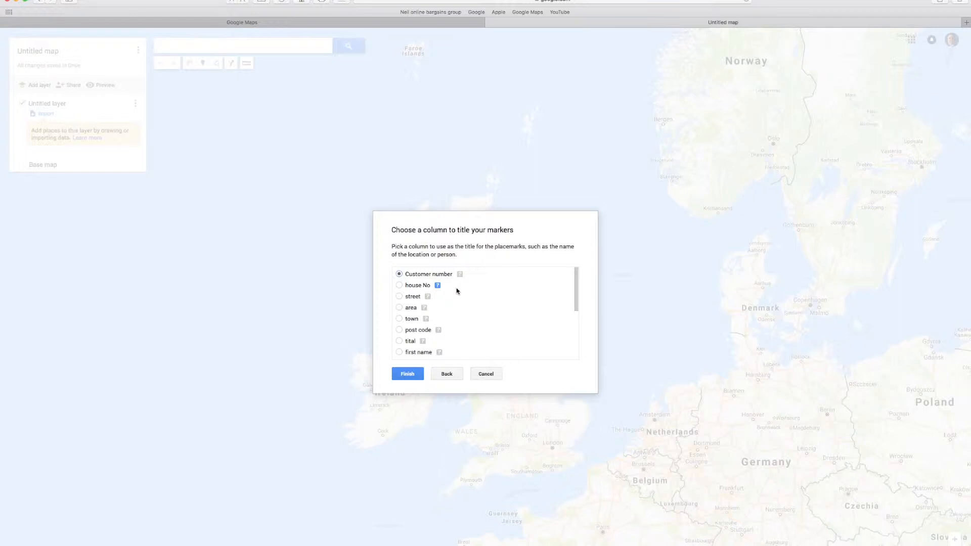
pyautogui.click(407, 376)
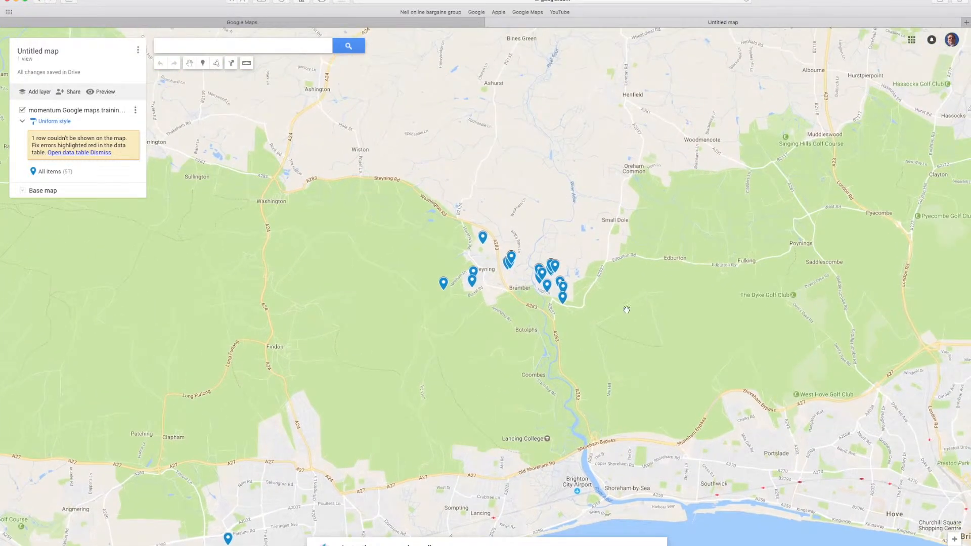
# Examine the imported customer placemarks around Steyning and Upper Beeding on the map
pyautogui.scroll(3, 532, 318)
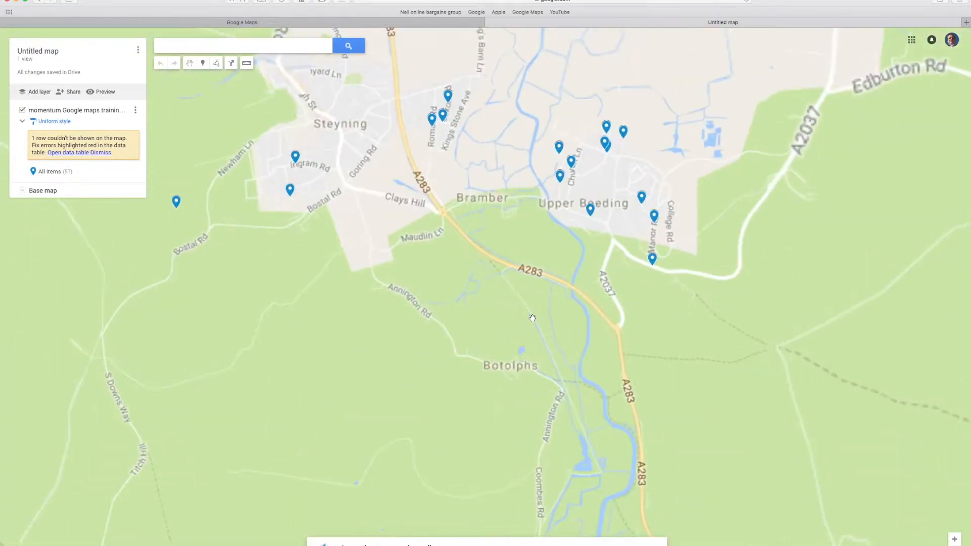
pyautogui.scroll(-2, 528, 280)
pyautogui.moveTo(522, 283); pyautogui.dragTo(513, 362)
pyautogui.scroll(2, 512, 361)
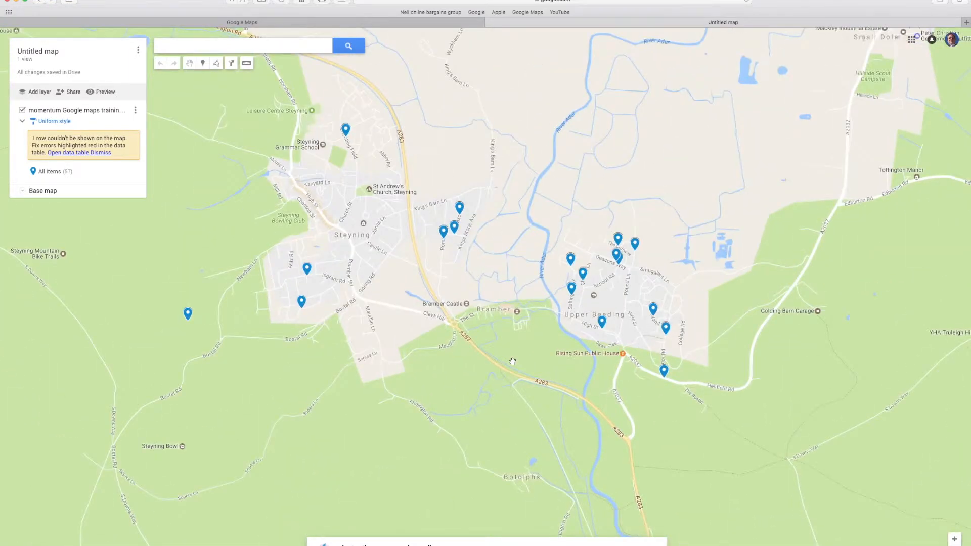
pyautogui.scroll(2, 516, 357)
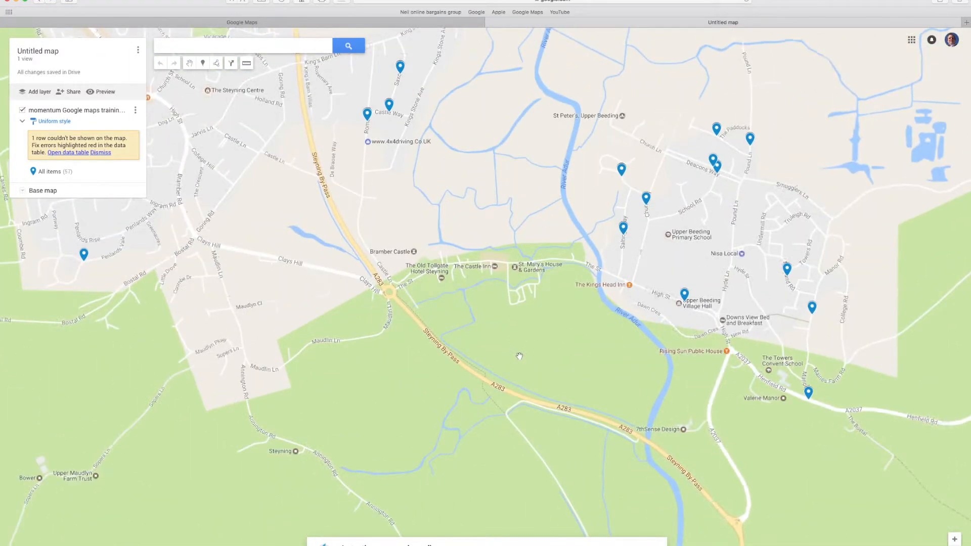
pyautogui.scroll(-2, 520, 355)
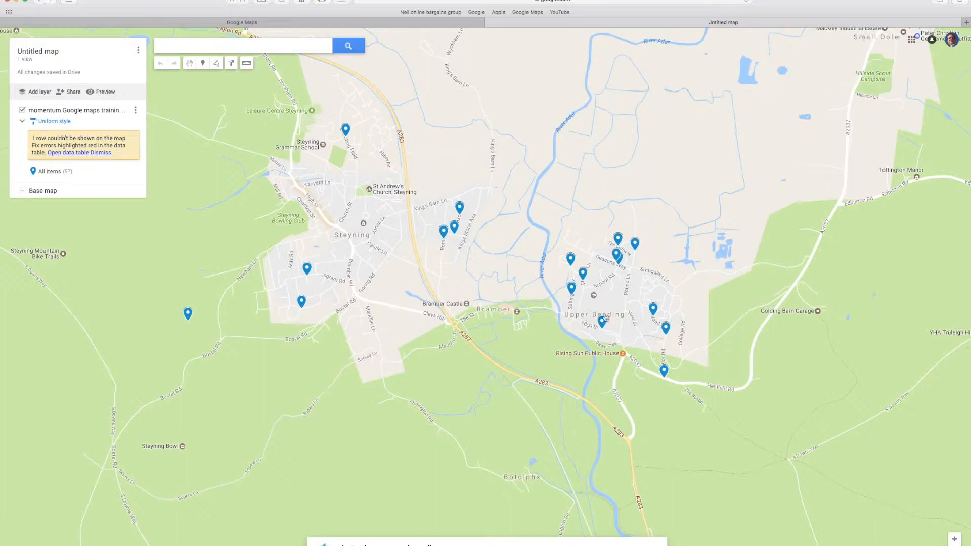
# Inspect the Upper Beeding placemarks at street level, then compare their spread with the ones in Steyning
pyautogui.scroll(2, 626, 311)
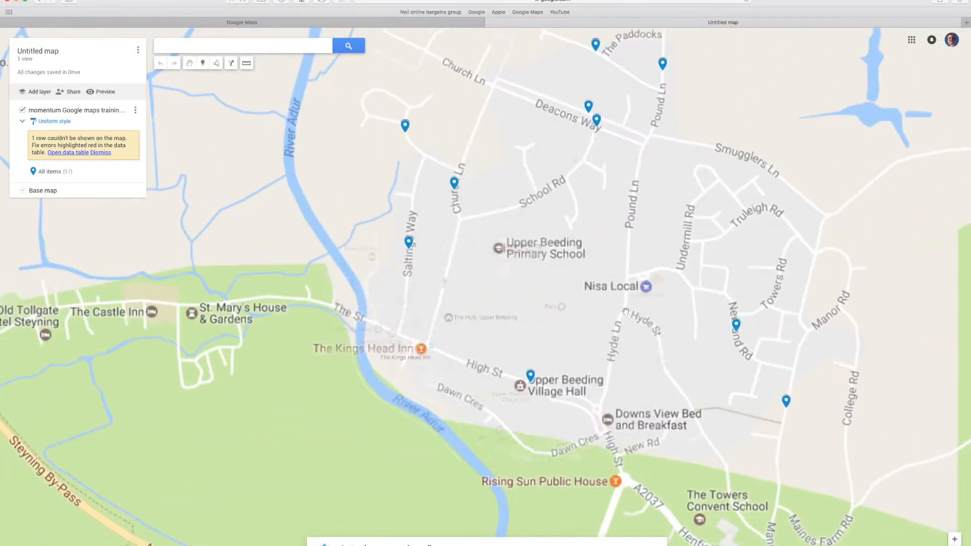
pyautogui.moveTo(590, 262); pyautogui.dragTo(595, 366)
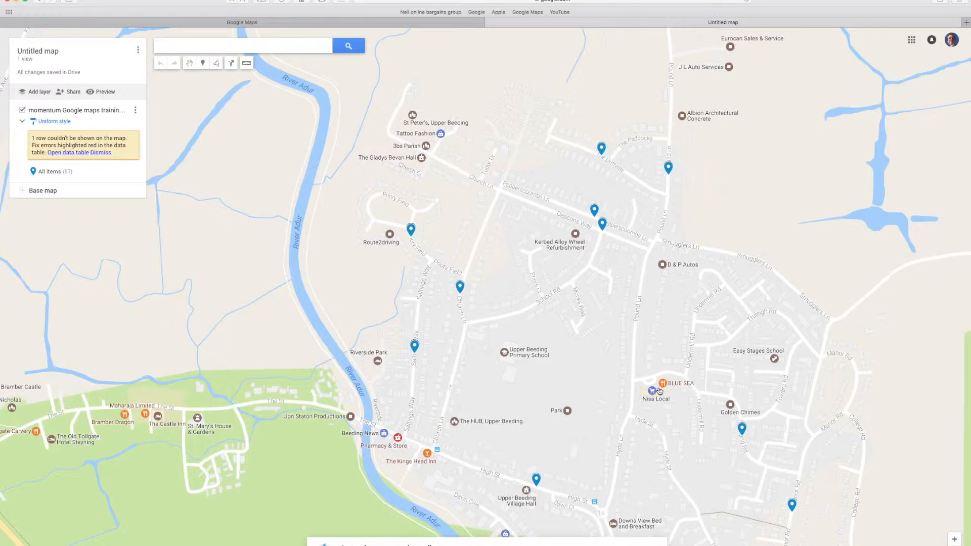
pyautogui.moveTo(668, 479); pyautogui.dragTo(691, 394)
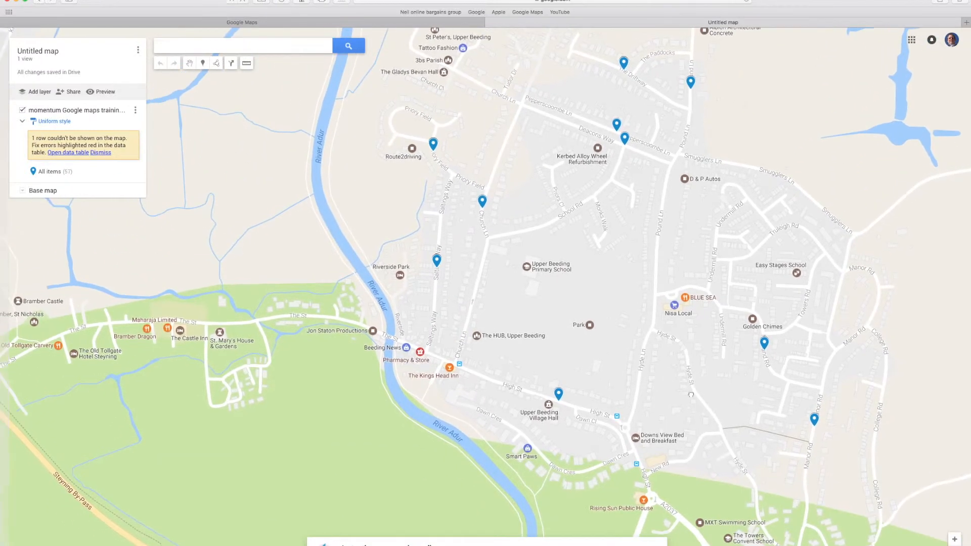
pyautogui.scroll(3, 691, 394)
pyautogui.scroll(-2, 690, 394)
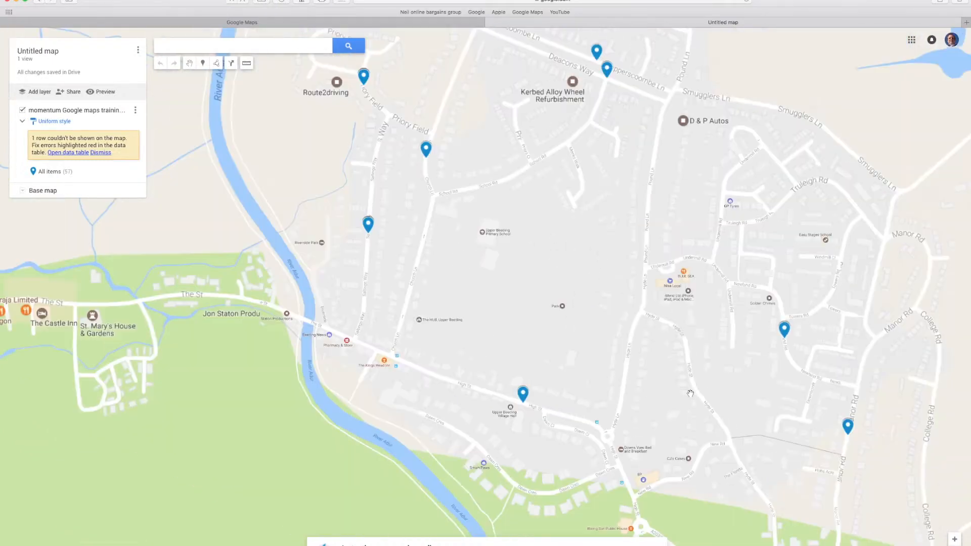
pyautogui.scroll(-3, 690, 393)
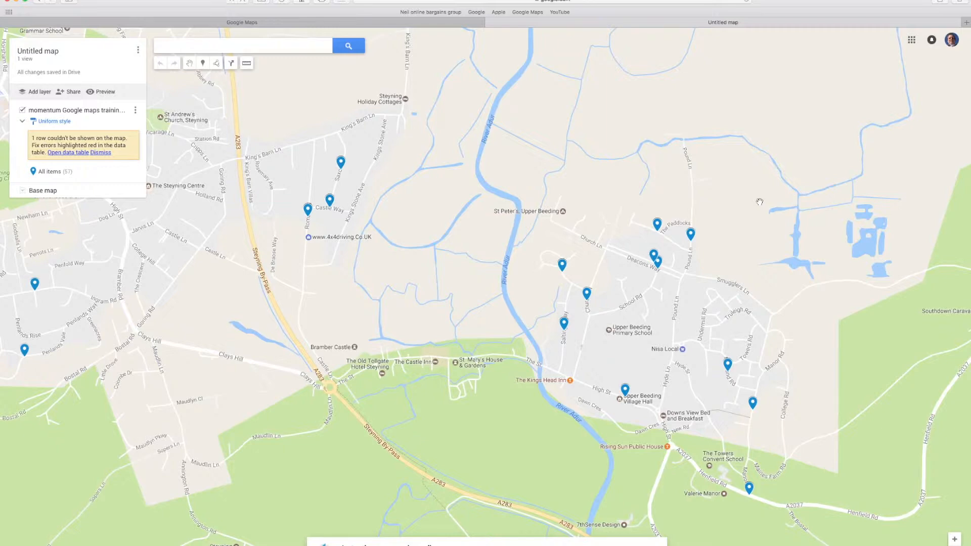
pyautogui.scroll(-2, 610, 353)
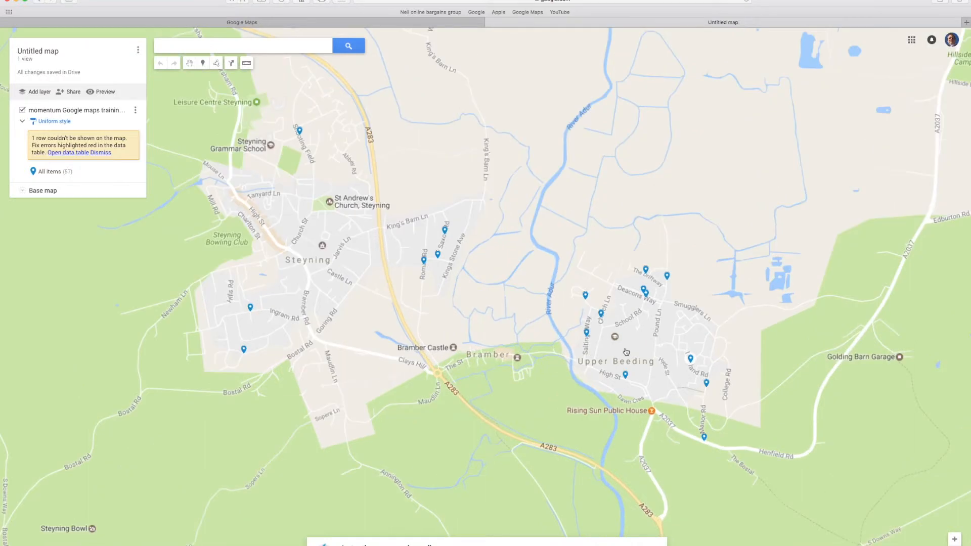
pyautogui.scroll(5, 626, 352)
pyautogui.moveTo(561, 299); pyautogui.dragTo(638, 369)
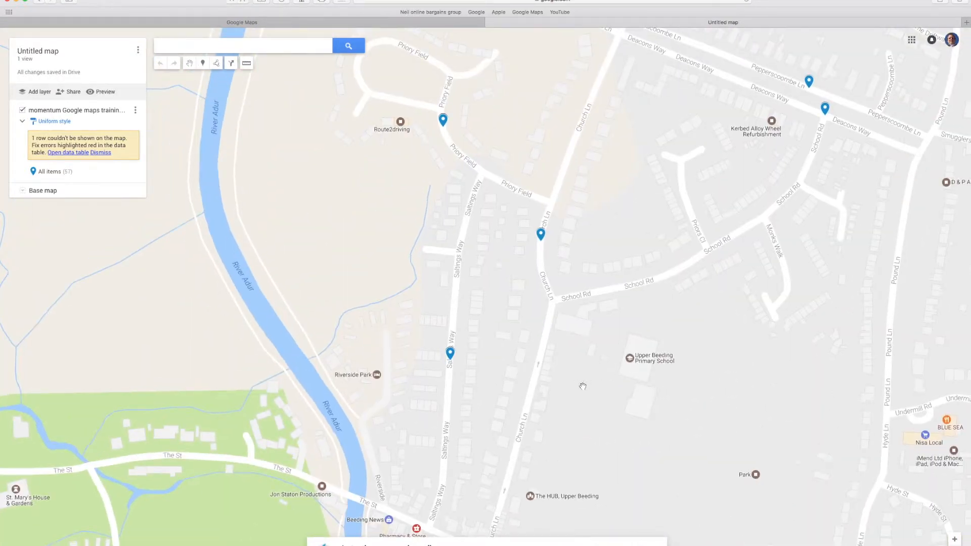
pyautogui.scroll(-2, 583, 386)
pyautogui.scroll(-3, 583, 386)
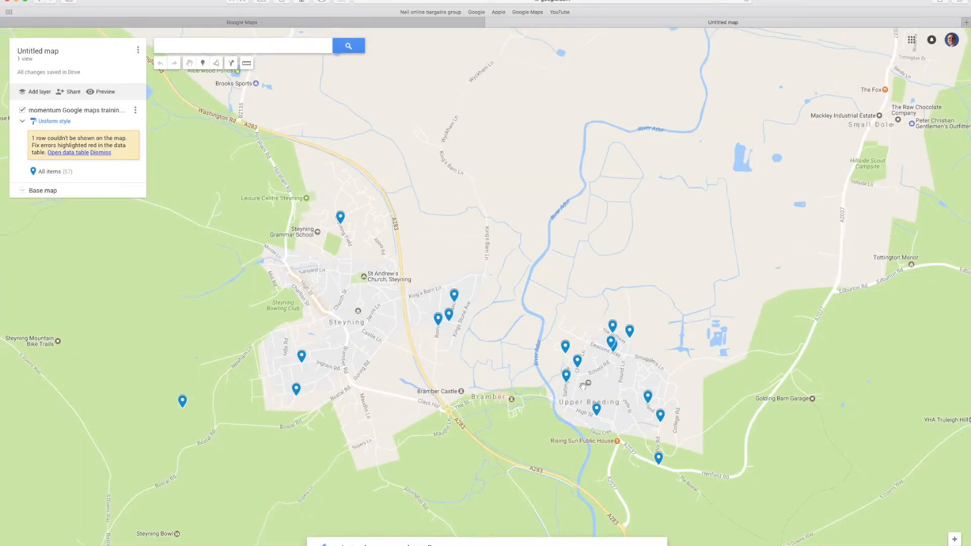
pyautogui.moveTo(609, 386); pyautogui.dragTo(618, 358)
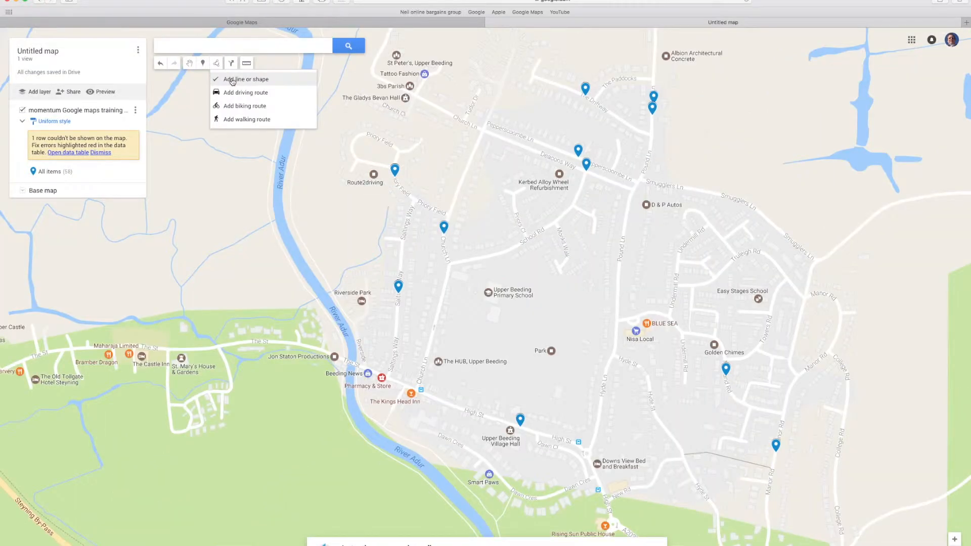
# Start a line at the Saltings Way placemark and run it through the Priory Field, Church Lane, Deacons Way and driftway placemarks to Pound Lane
pyautogui.click(232, 80)
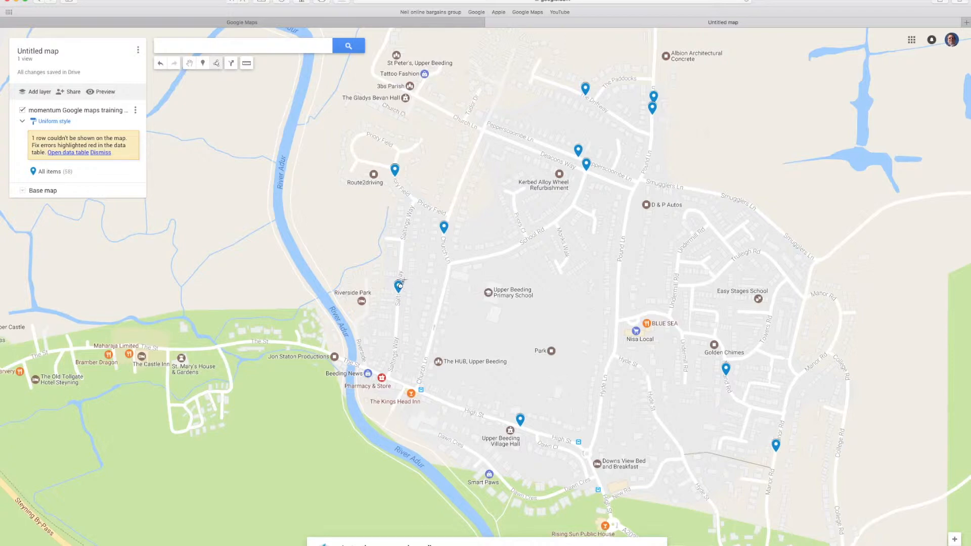
pyautogui.click(399, 286)
pyautogui.click(396, 170)
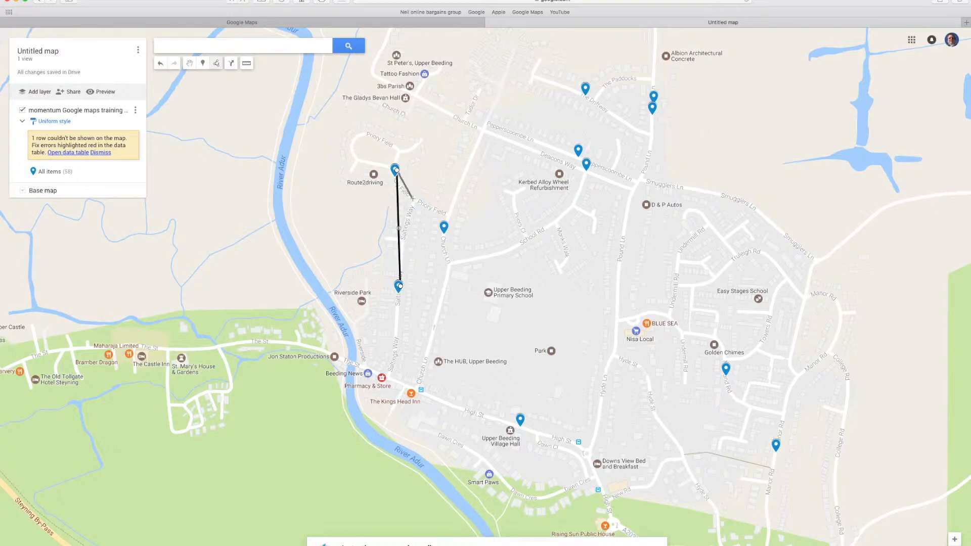
pyautogui.doubleClick(441, 225)
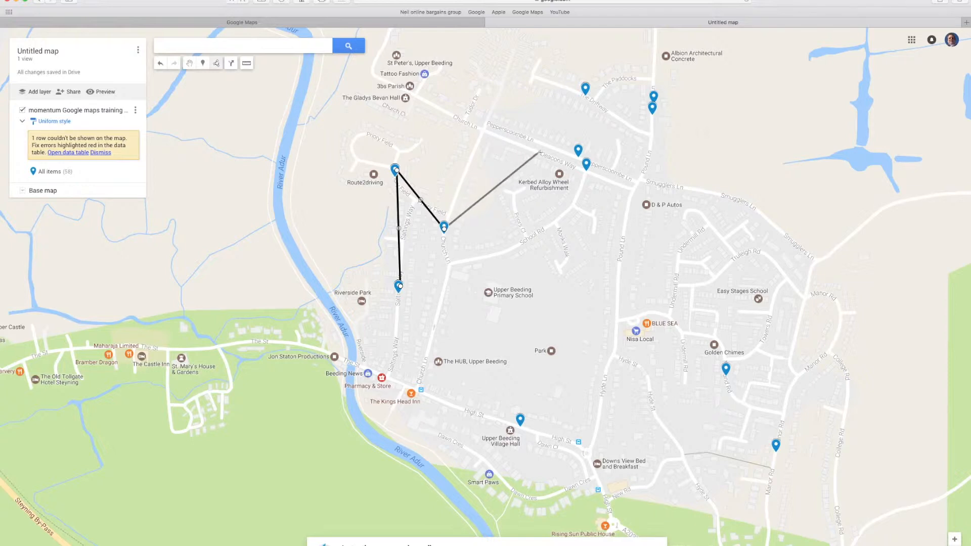
pyautogui.doubleClick(585, 163)
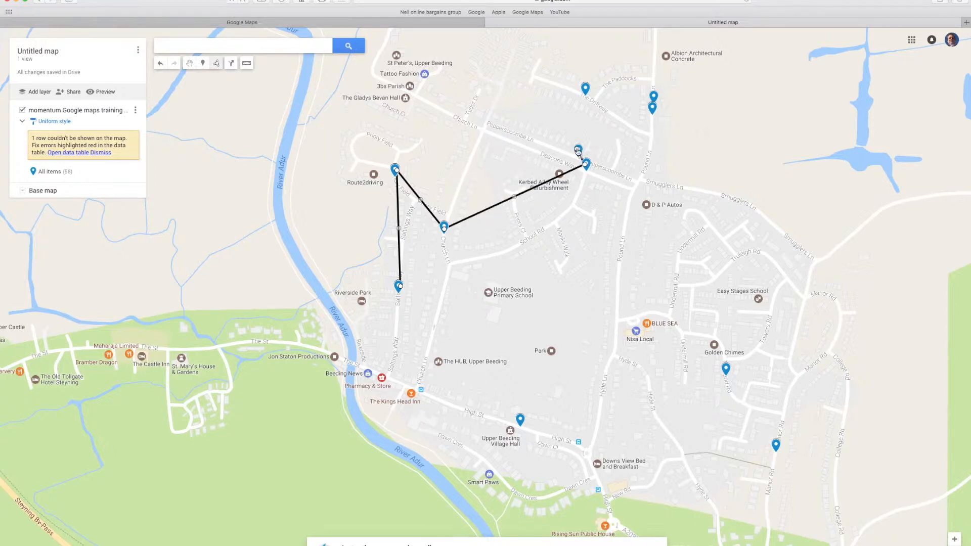
pyautogui.click(580, 153)
pyautogui.click(587, 89)
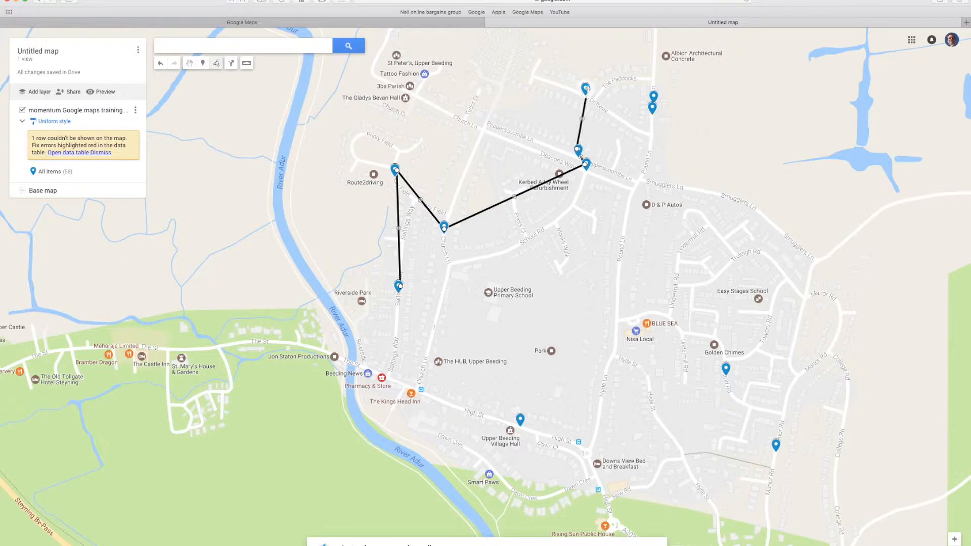
pyautogui.click(653, 95)
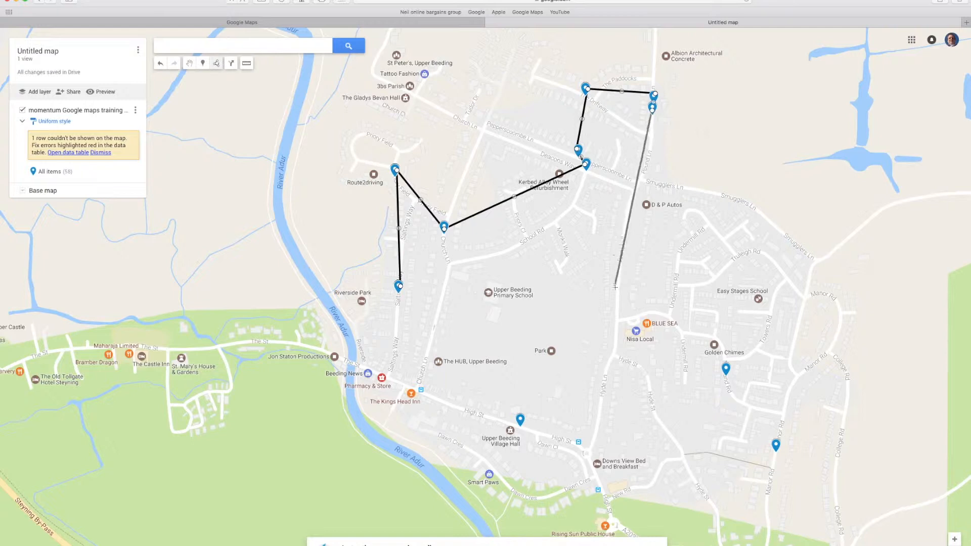
# Continue the line through the Newland Road, Manor Road and High Street placemarks and end it at The Street near Beeding News
pyautogui.click(727, 371)
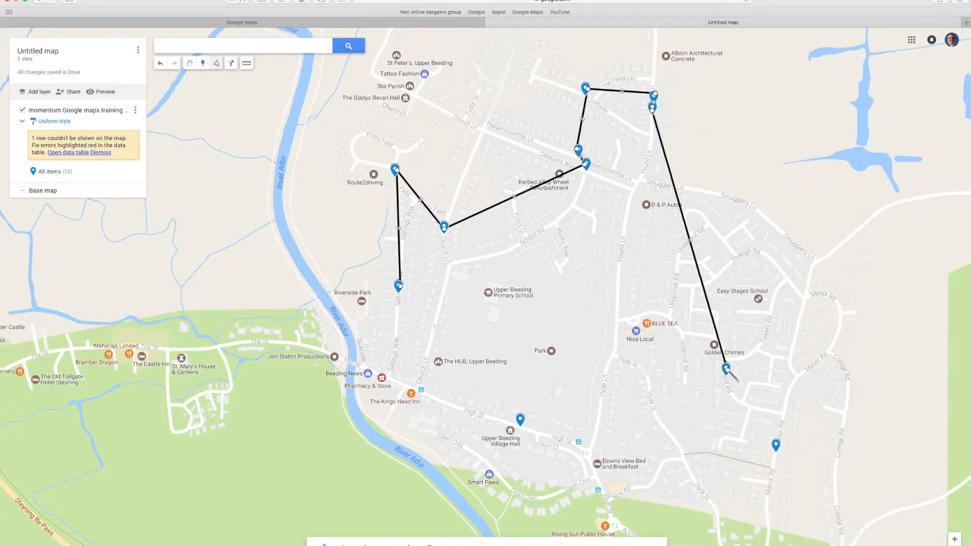
pyautogui.click(778, 445)
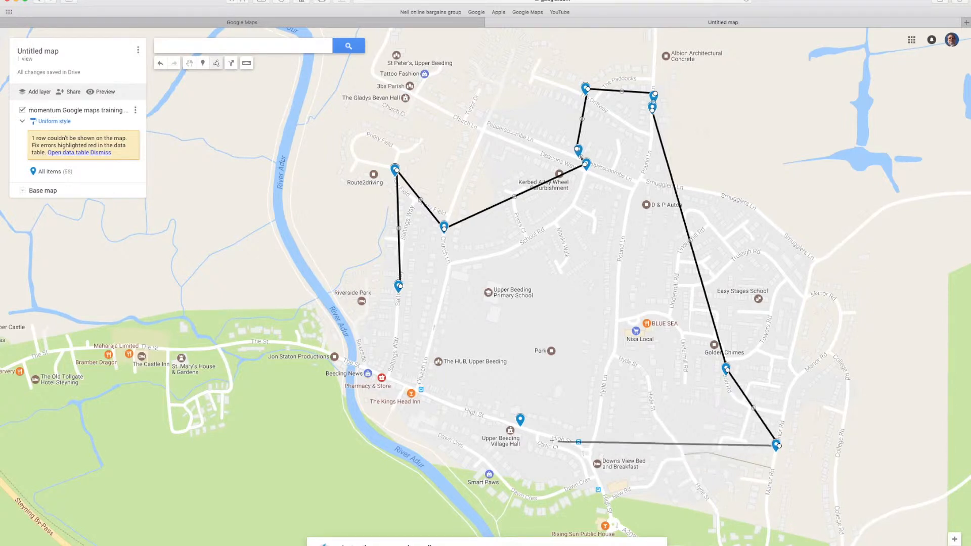
pyautogui.click(520, 424)
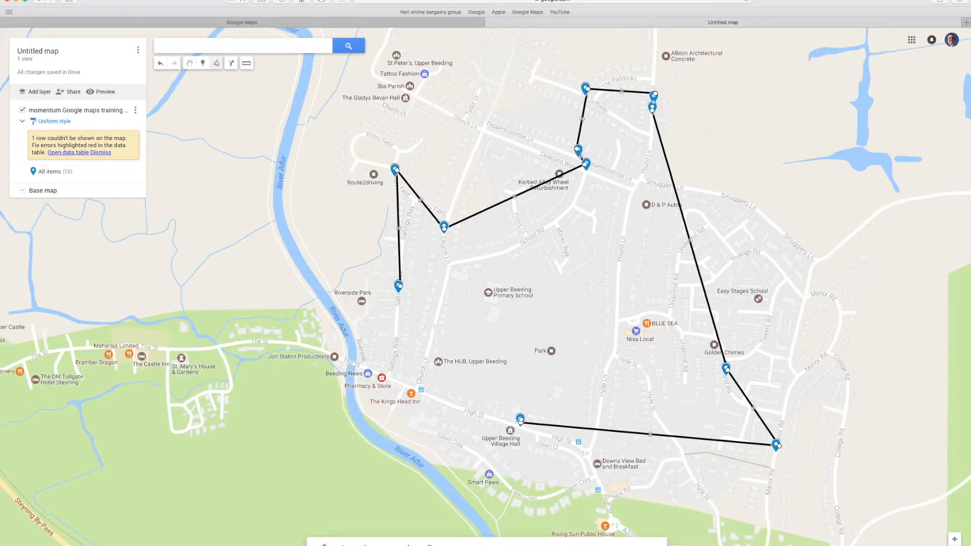
pyautogui.rightClick(521, 423)
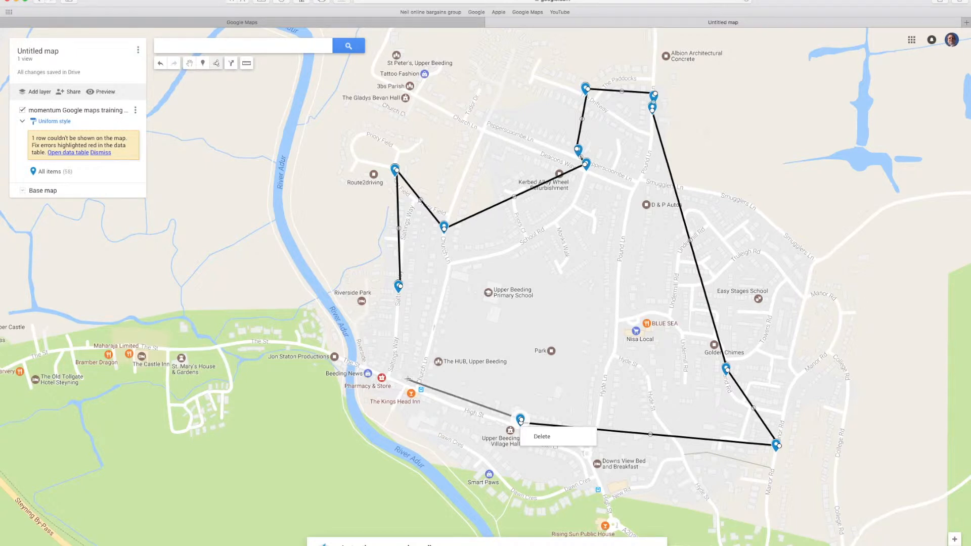
pyautogui.click(363, 368)
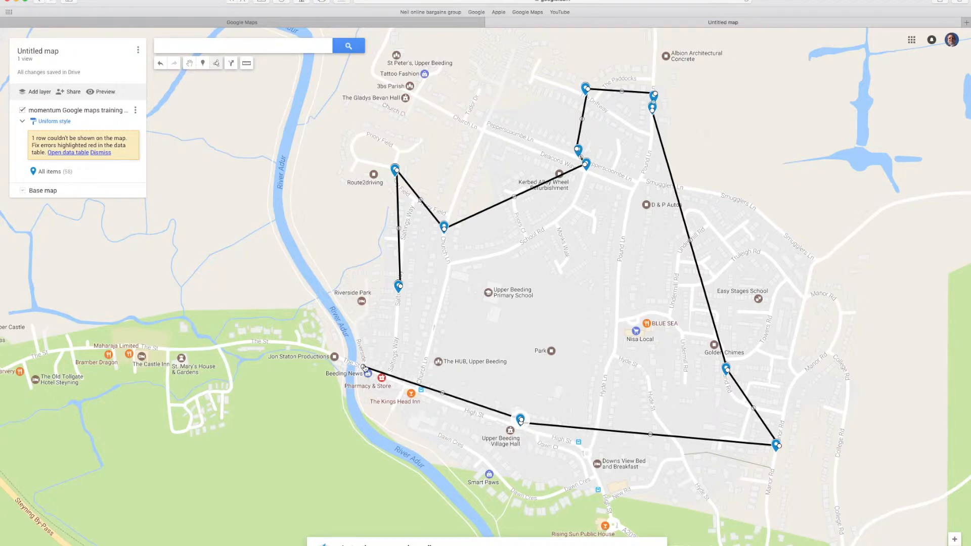
pyautogui.click(363, 367)
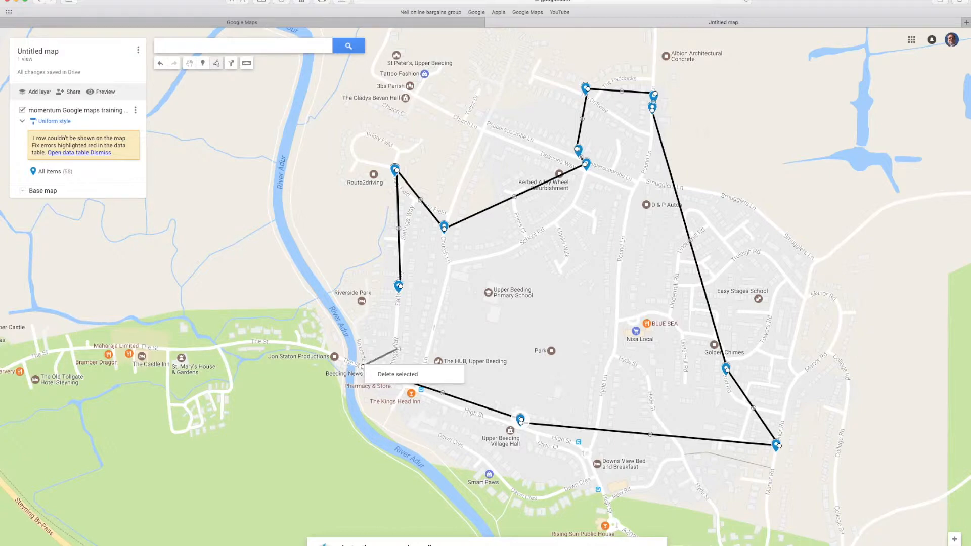
pyautogui.click(387, 378)
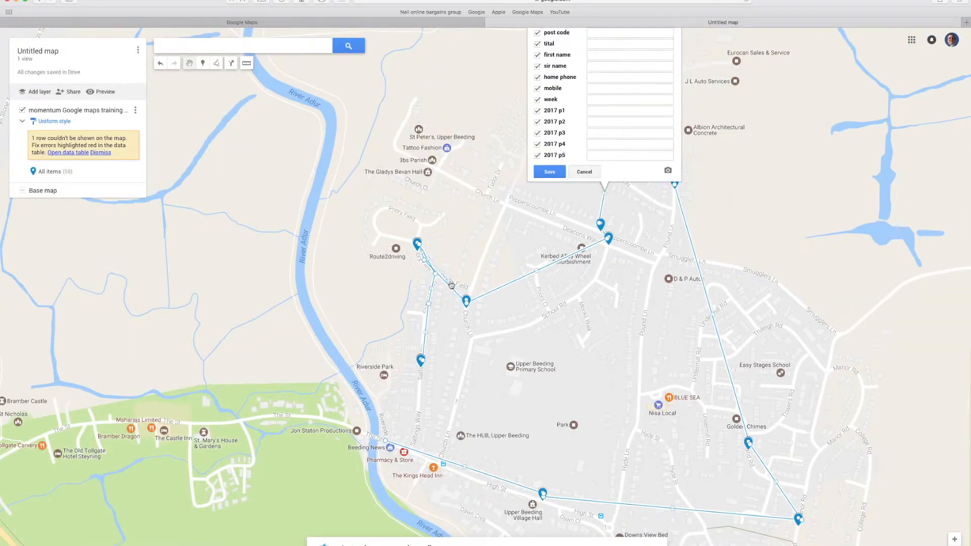
# Reshape the line to follow the streets between placemarks, including Saltings Way, Priory Field, Church Lane, Smugglers Lane, Manor Road and High Street
pyautogui.moveTo(451, 286); pyautogui.dragTo(470, 287)
pyautogui.moveTo(453, 281); pyautogui.dragTo(444, 276)
pyautogui.moveTo(537, 271); pyautogui.dragTo(460, 212)
pyautogui.scroll(2, 652, 236)
pyautogui.moveTo(641, 211); pyautogui.dragTo(588, 229)
pyautogui.moveTo(581, 112); pyautogui.dragTo(586, 85)
pyautogui.moveTo(617, 101); pyautogui.dragTo(645, 90)
pyautogui.moveTo(607, 146); pyautogui.dragTo(606, 194)
pyautogui.click(569, 79)
pyautogui.moveTo(550, 144)
pyautogui.mouseDown()
pyautogui.moveTo(525, 179)
pyautogui.moveTo(554, 141)
pyautogui.mouseUp()
pyautogui.moveTo(584, 251); pyautogui.dragTo(457, 170)
pyautogui.moveTo(591, 377); pyautogui.dragTo(494, 251)
pyautogui.moveTo(580, 443); pyautogui.dragTo(611, 277)
pyautogui.moveTo(641, 457); pyautogui.dragTo(617, 303)
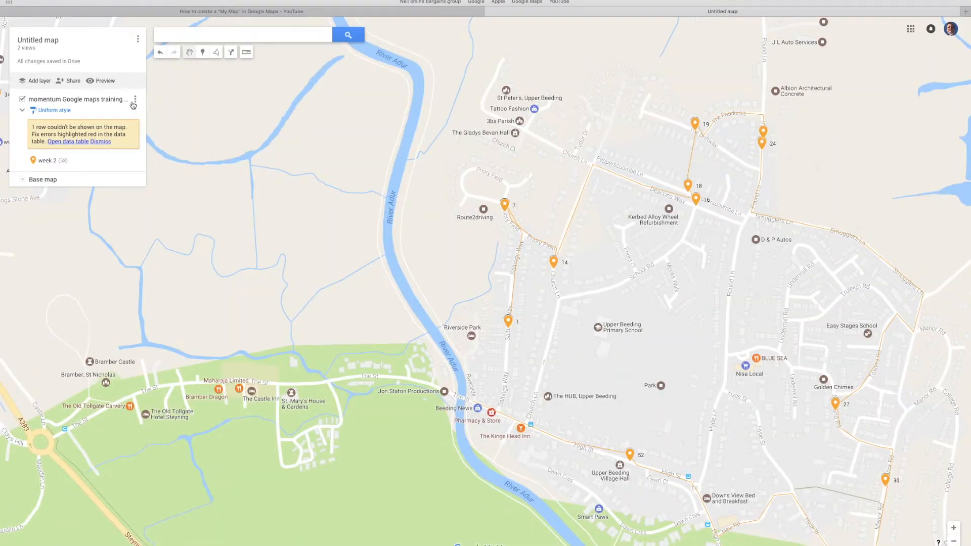
# Review the customer records in the momentum layer's data table and close the table
pyautogui.click(135, 99)
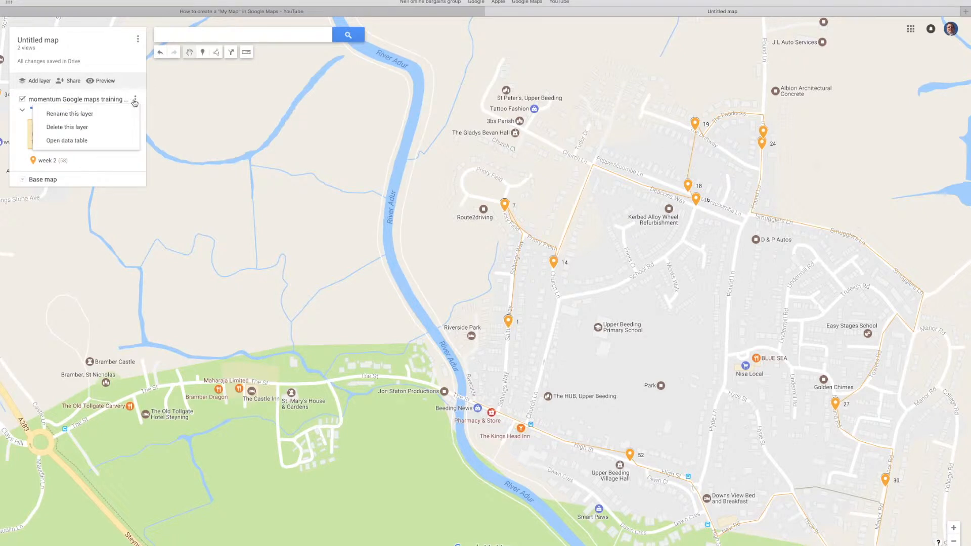
pyautogui.click(134, 101)
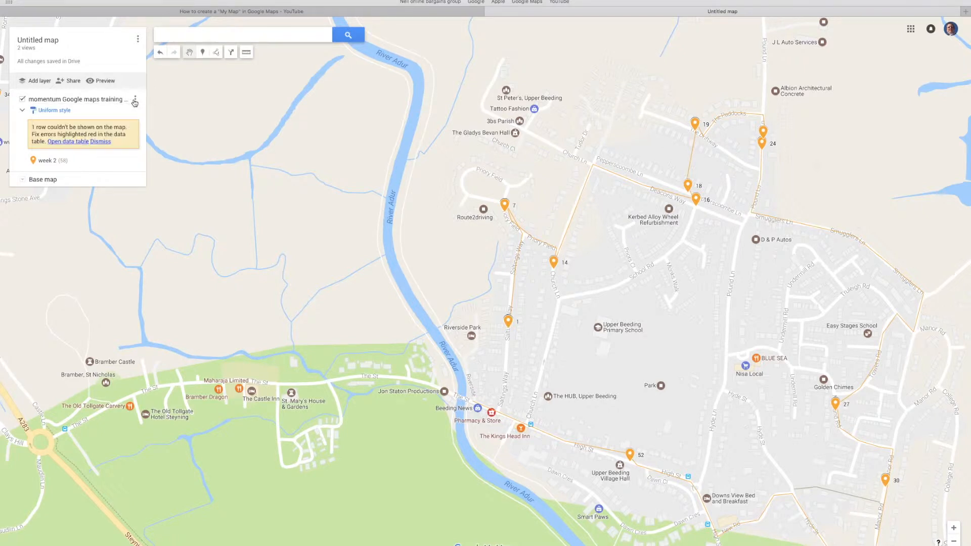
pyautogui.click(60, 143)
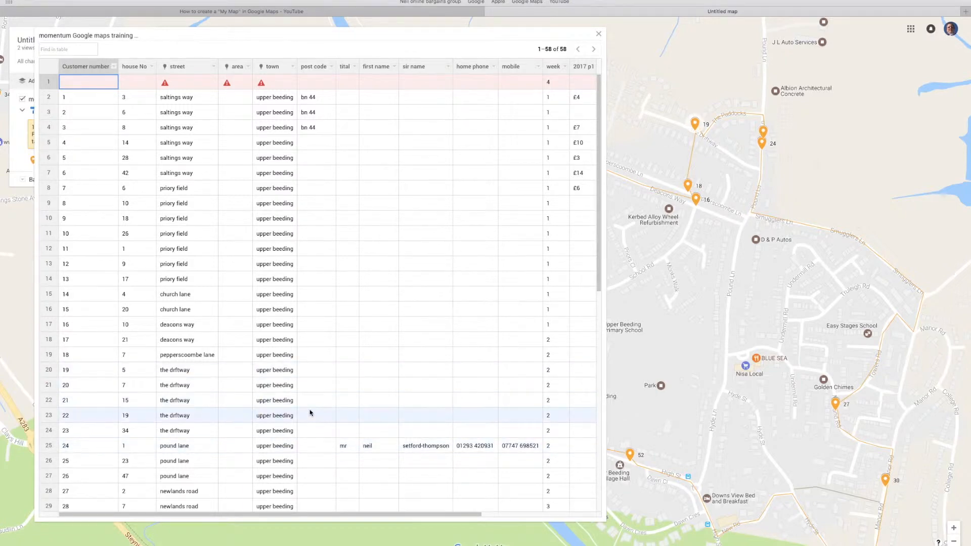
pyautogui.moveTo(602, 194); pyautogui.dragTo(615, 115)
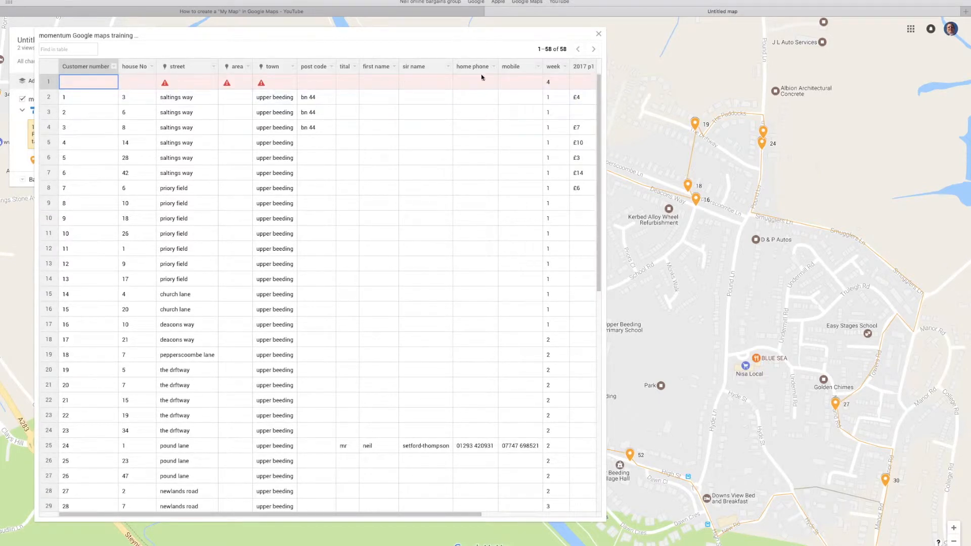
pyautogui.click(599, 34)
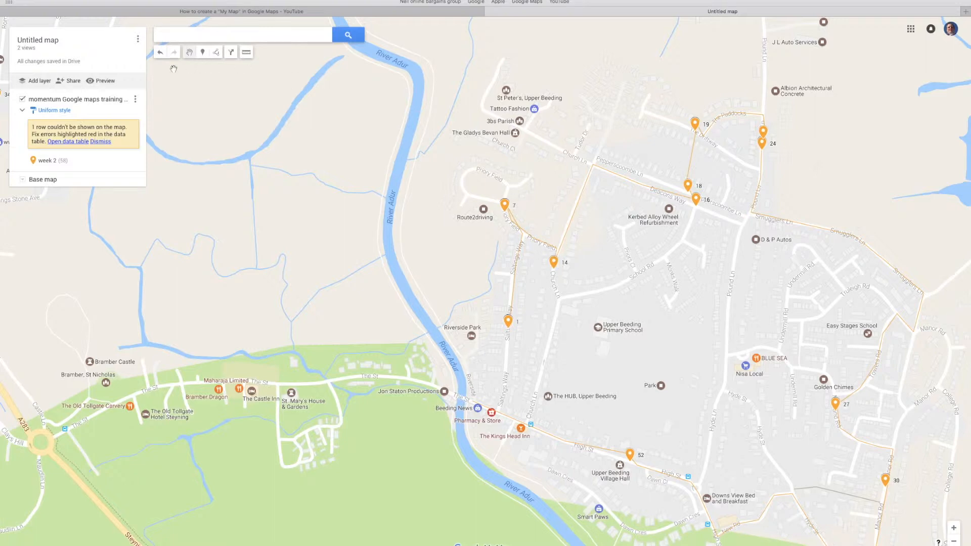
# Group the layer's places by the Customer number column and look over the recoloured placemarks on the map
pyautogui.click(60, 110)
pyautogui.click(129, 114)
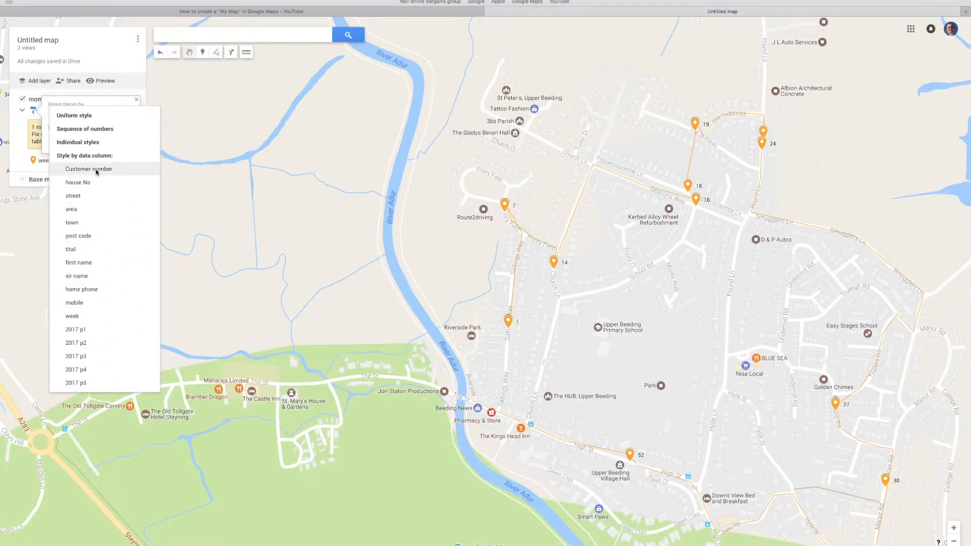
pyautogui.click(79, 170)
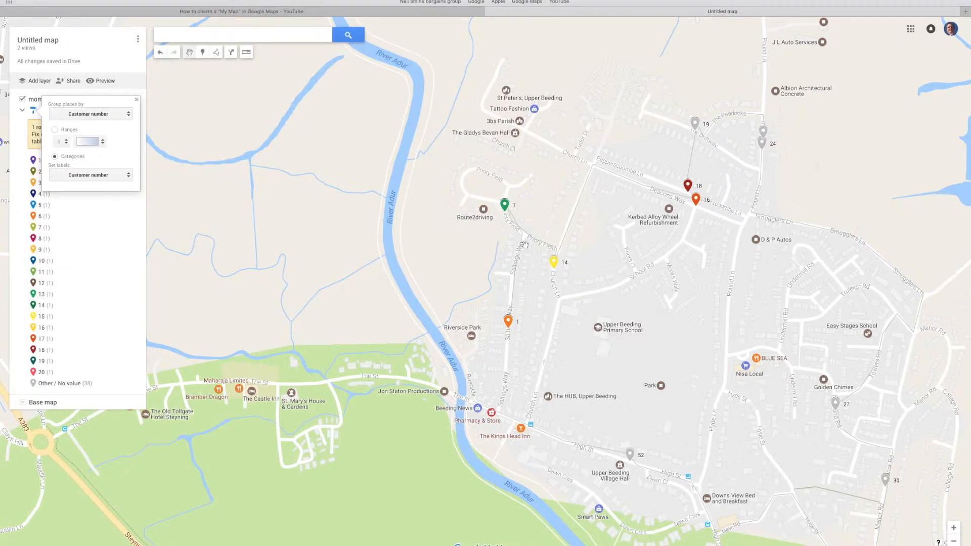
pyautogui.scroll(1, 539, 258)
pyautogui.scroll(-2, 540, 259)
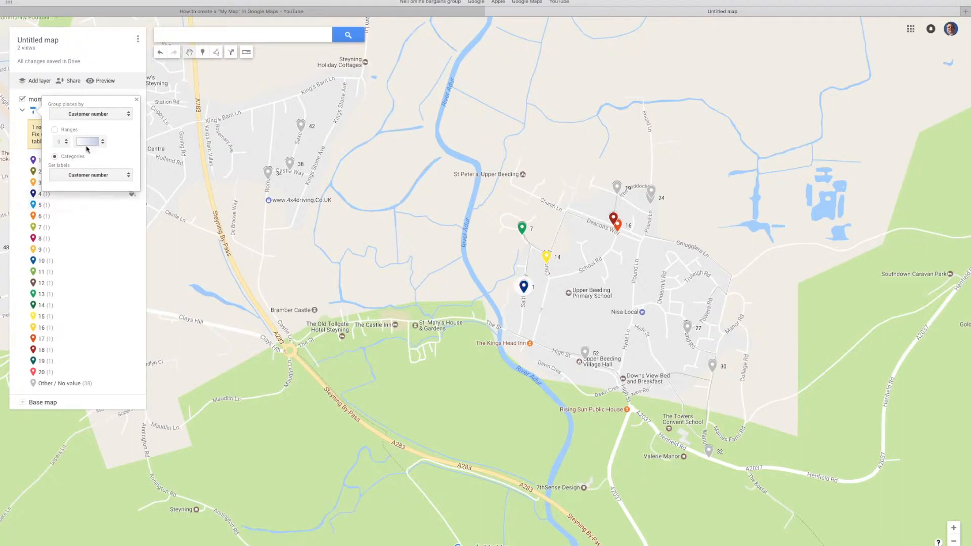
# Group the layer's places by the 2017 p1 column
pyautogui.click(128, 116)
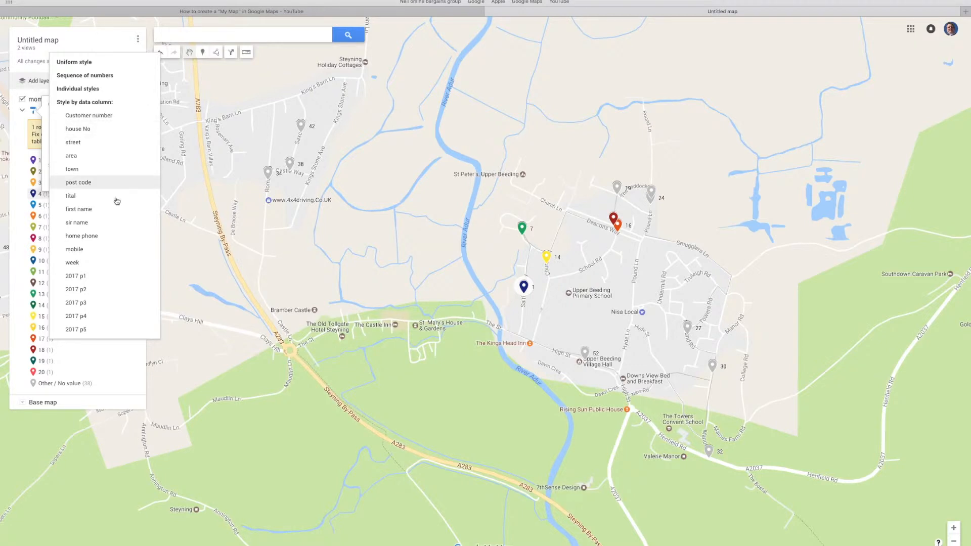
pyautogui.click(80, 276)
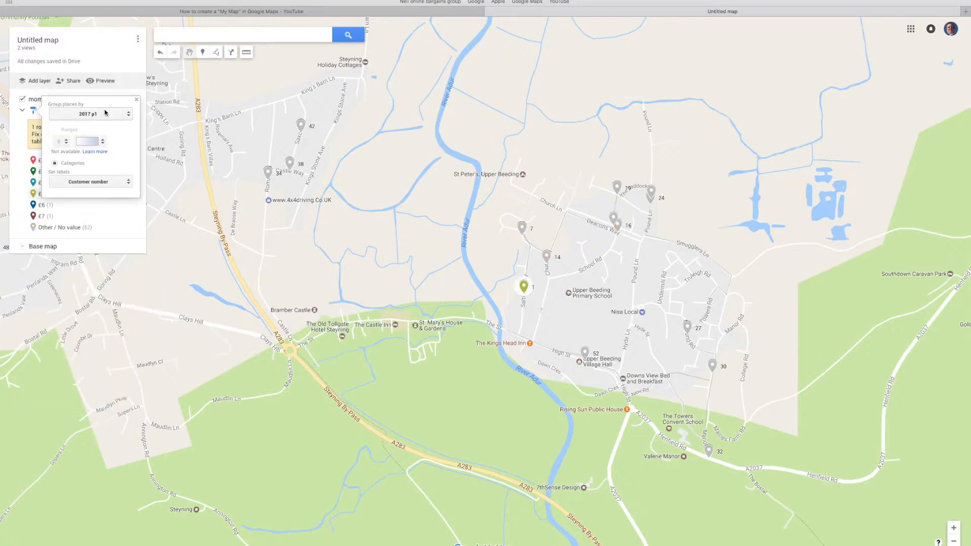
pyautogui.moveTo(106, 102); pyautogui.dragTo(148, 99)
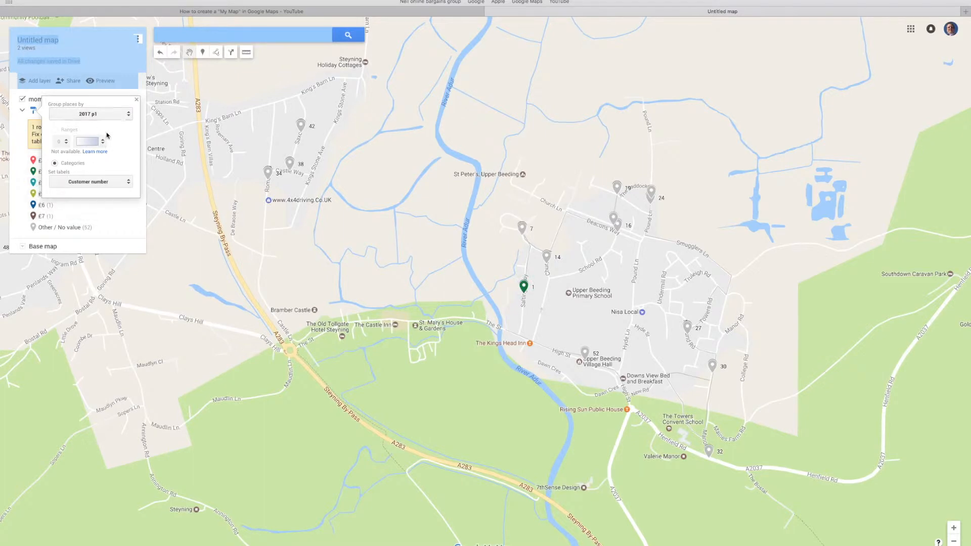
# Group the layer's places by the 2017 p4 column, and switch the grouping to the 2017 p3 column
pyautogui.click(126, 115)
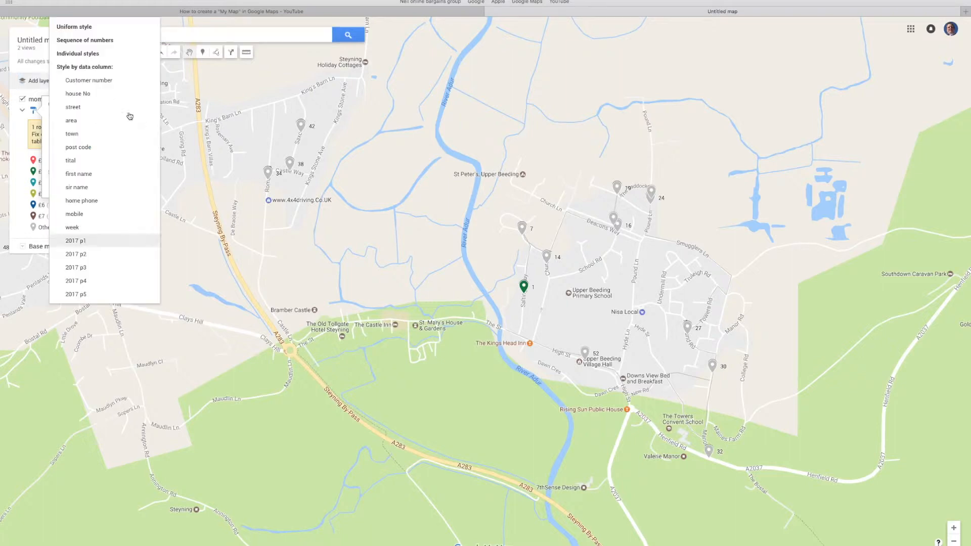
pyautogui.click(92, 281)
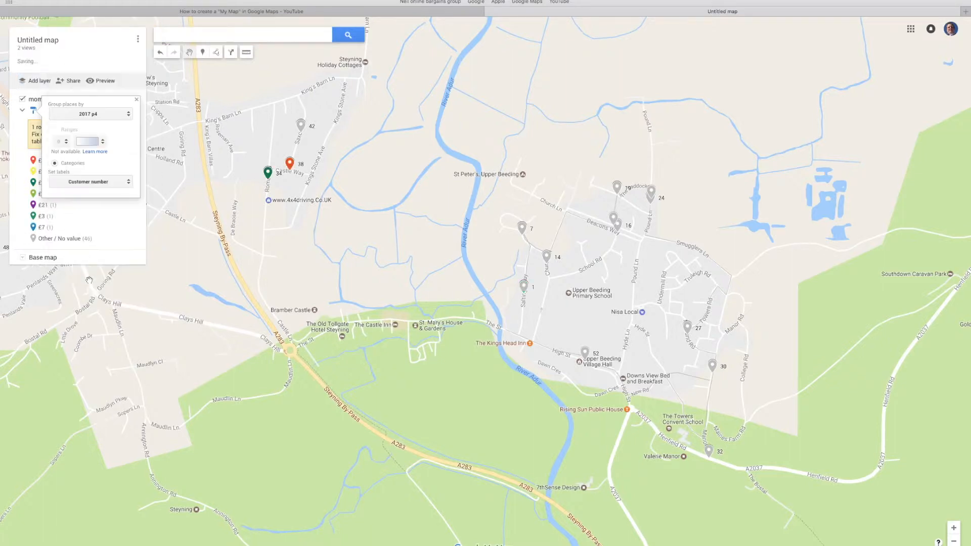
pyautogui.click(126, 114)
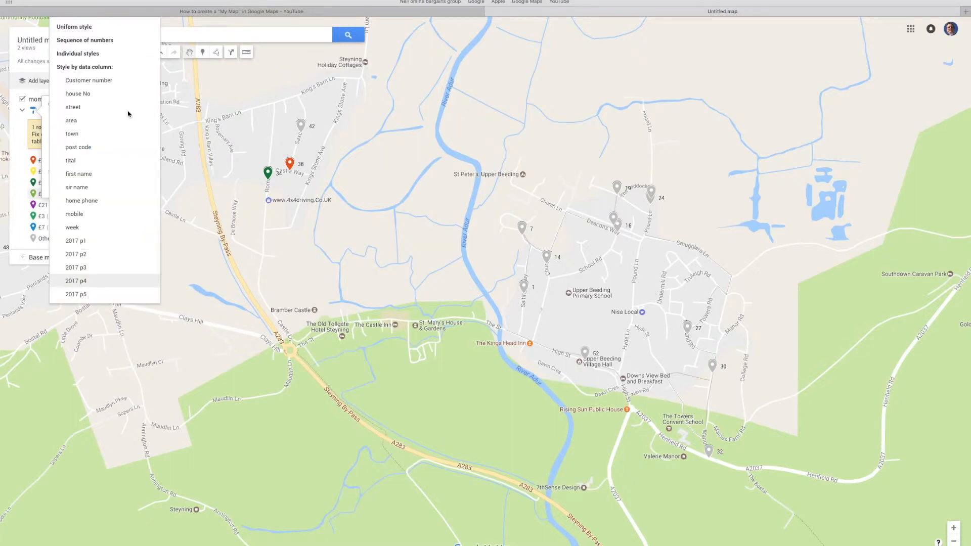
pyautogui.click(92, 268)
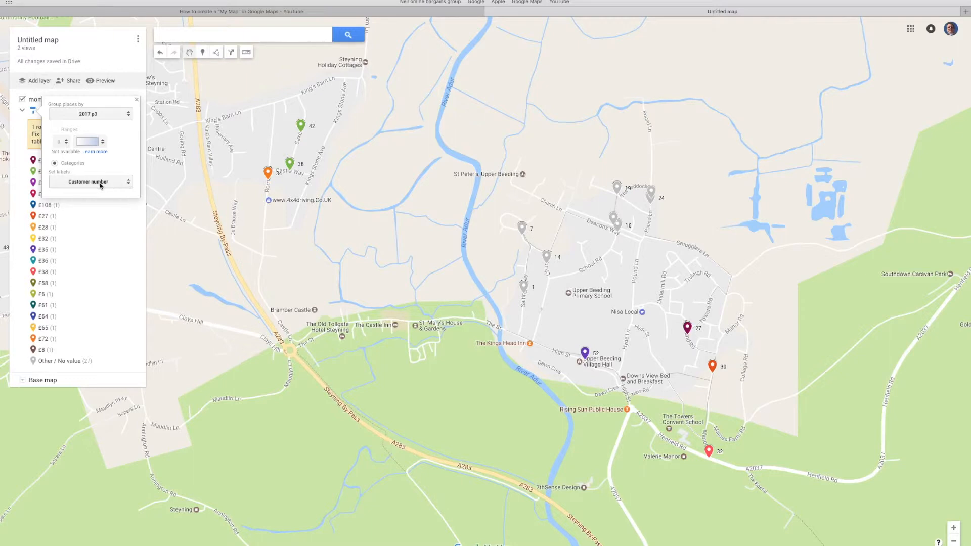
# Try house No as the placemark labels and set the labels back to Customer number
pyautogui.click(129, 183)
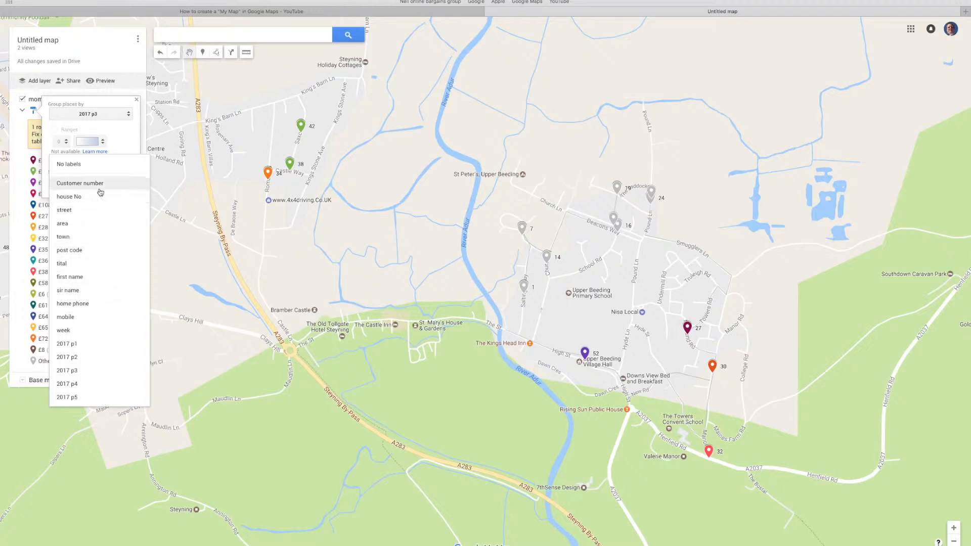
pyautogui.click(89, 199)
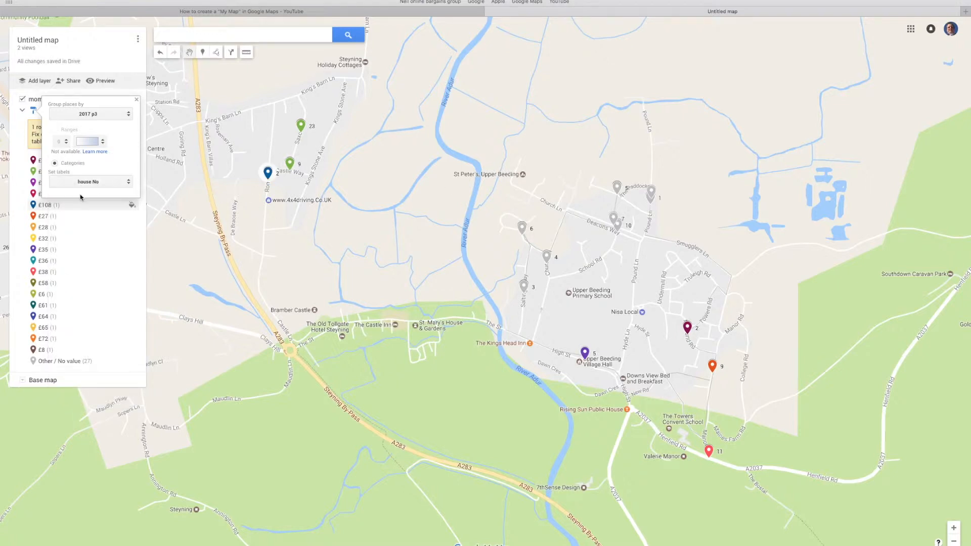
pyautogui.click(129, 182)
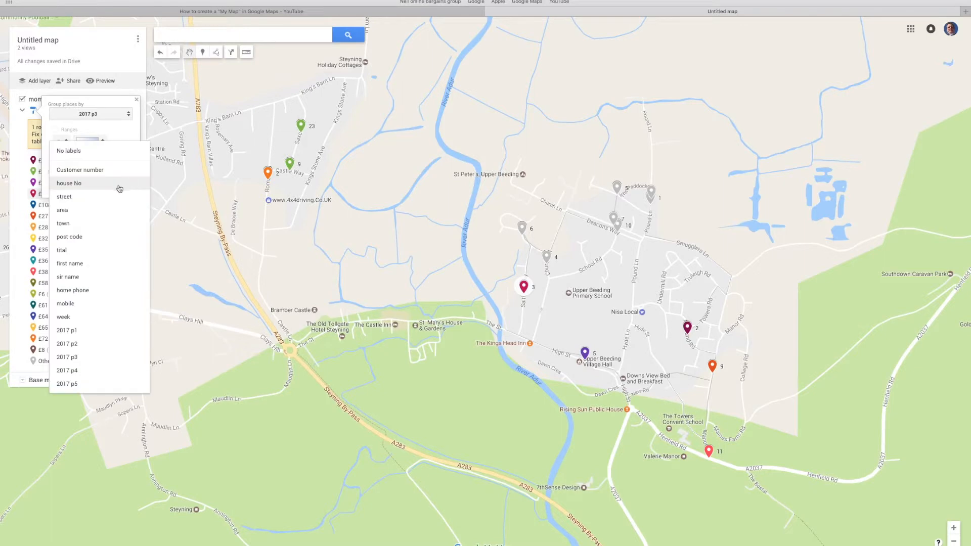
pyautogui.click(102, 175)
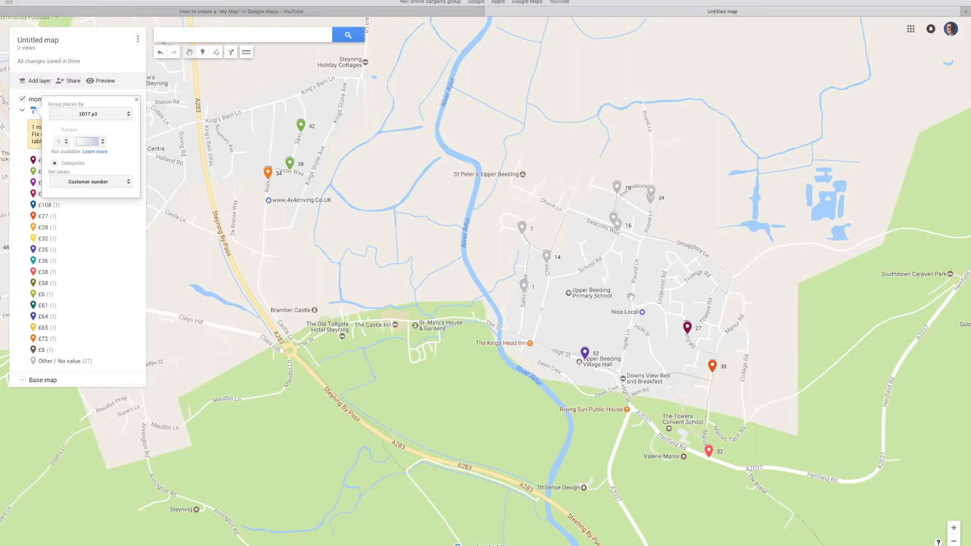
# Draw a line linking the coloured placemarks from High Street in Upper Beeding, past Manor Road and Henfield Road, to the three in Steyning
pyautogui.click(218, 56)
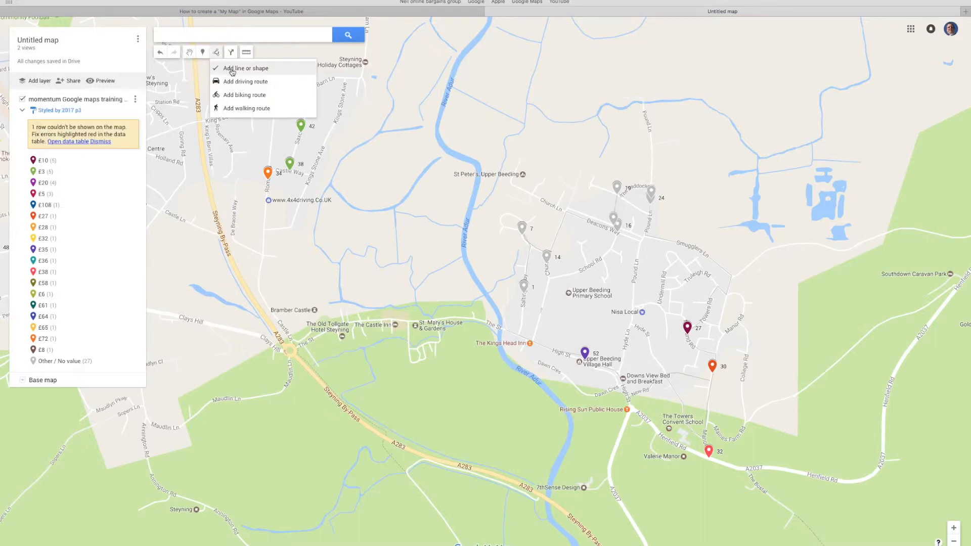
pyautogui.click(228, 65)
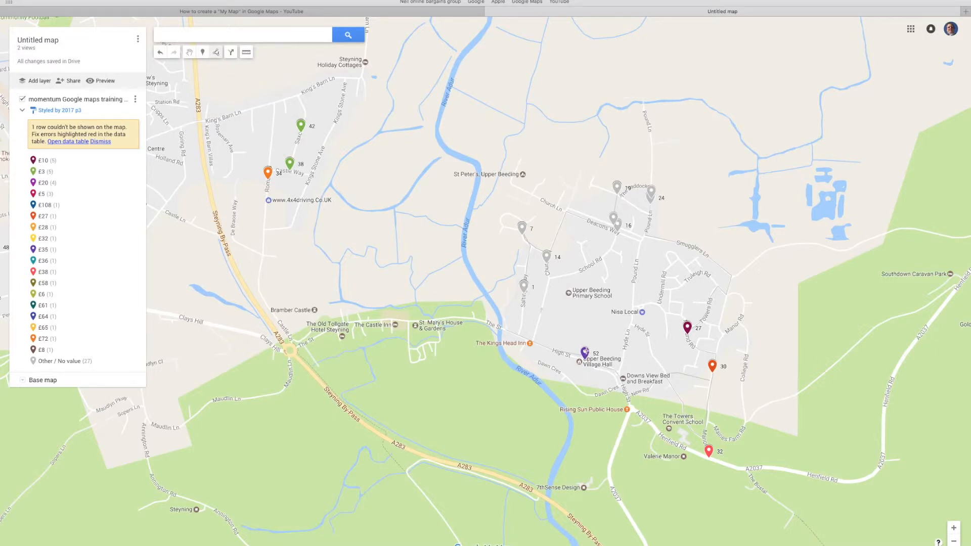
pyautogui.click(585, 350)
pyautogui.click(686, 323)
pyautogui.click(712, 367)
pyautogui.click(708, 451)
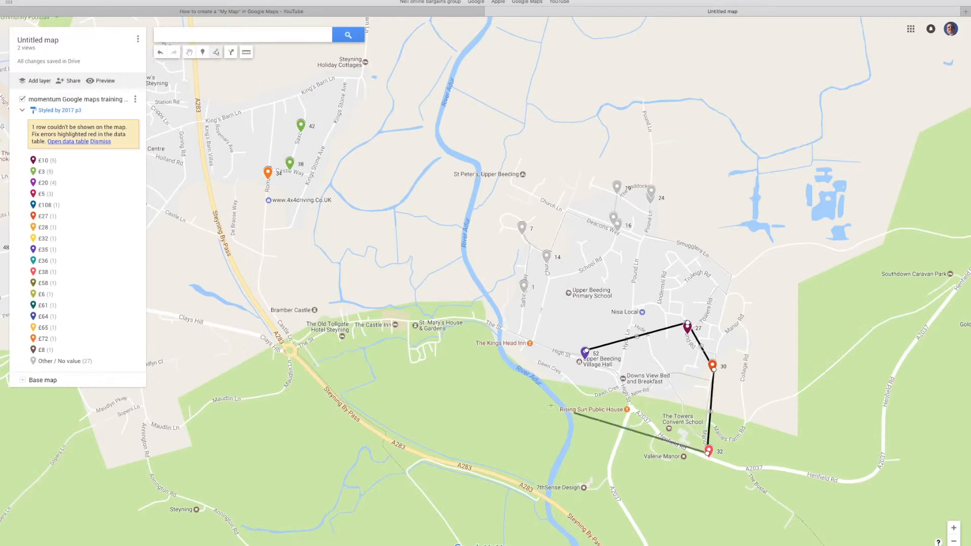
pyautogui.click(269, 173)
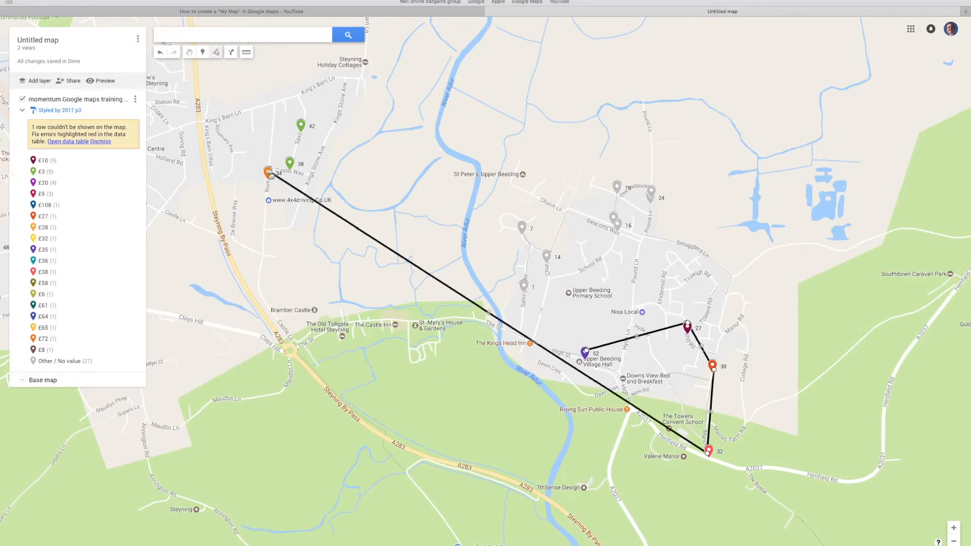
pyautogui.click(290, 165)
pyautogui.click(301, 132)
pyautogui.scroll(-2, 299, 142)
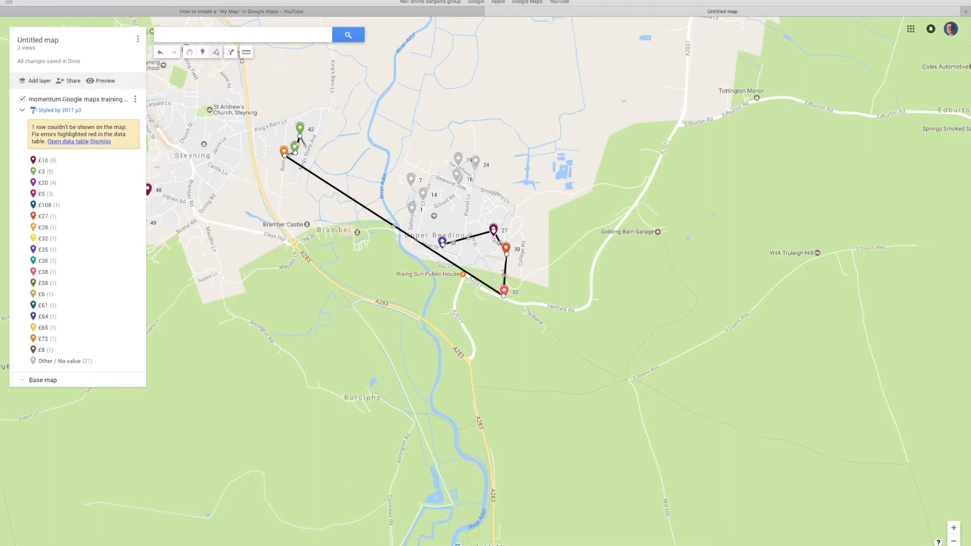
pyautogui.scroll(-2, 300, 140)
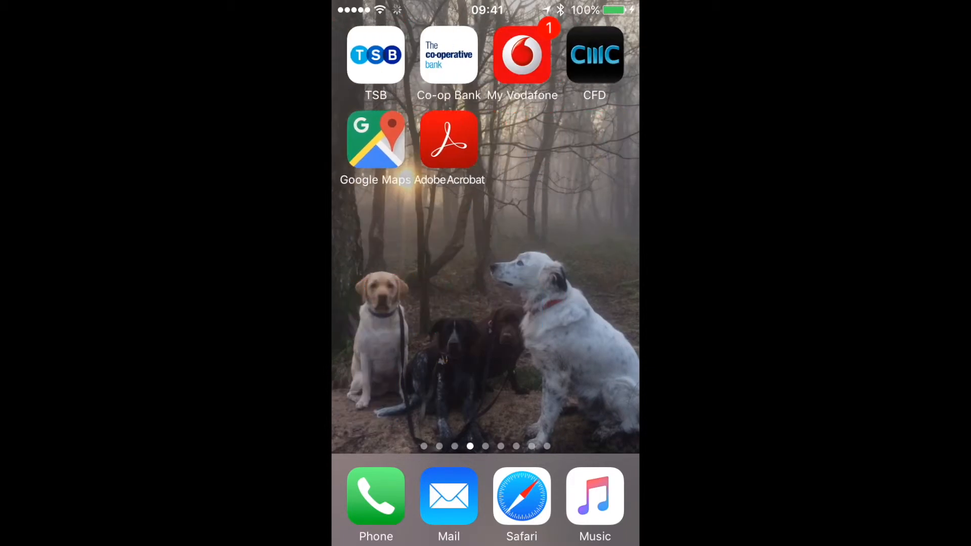
# Switch to the Google Maps app on the phone and open the custom map my kleeneze customers from Your places
pyautogui.click(375, 139)
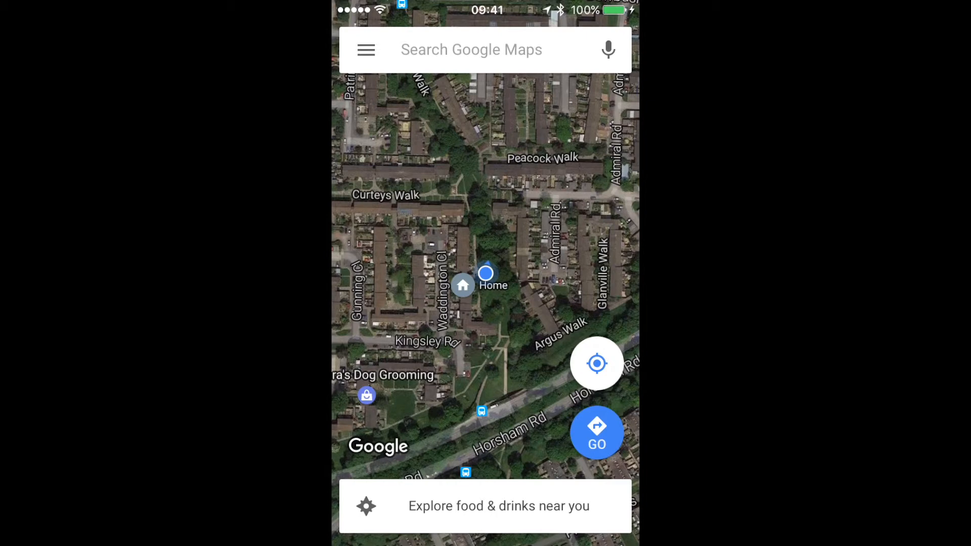
pyautogui.click(366, 50)
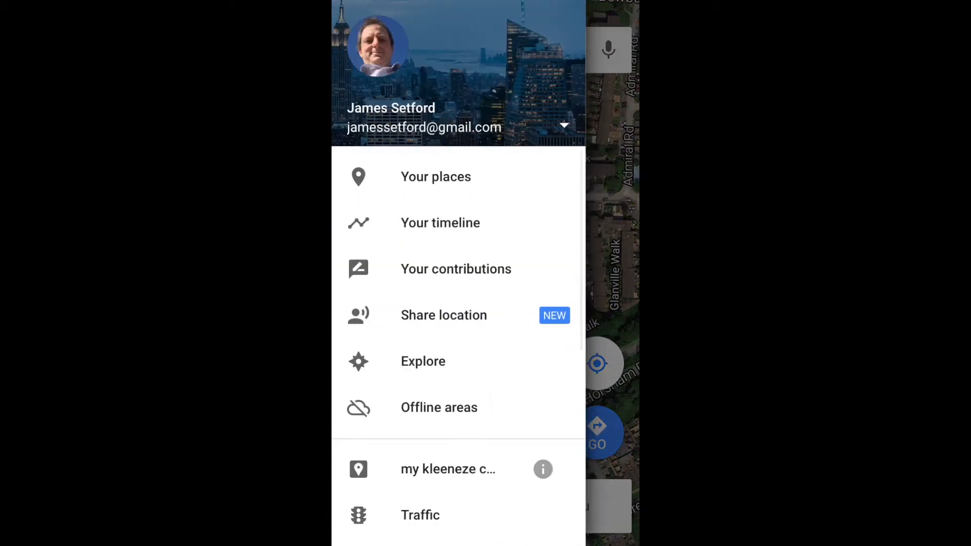
pyautogui.click(612, 273)
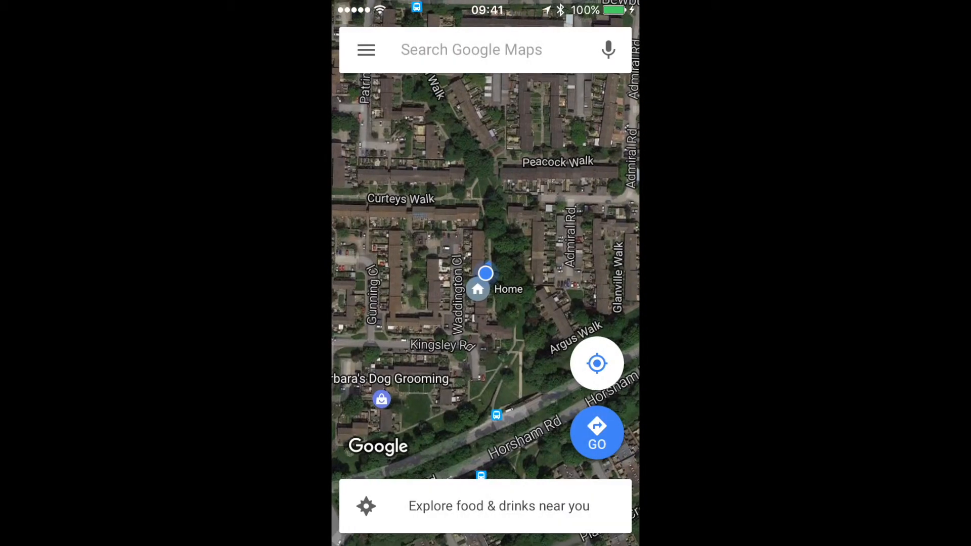
pyautogui.click(366, 49)
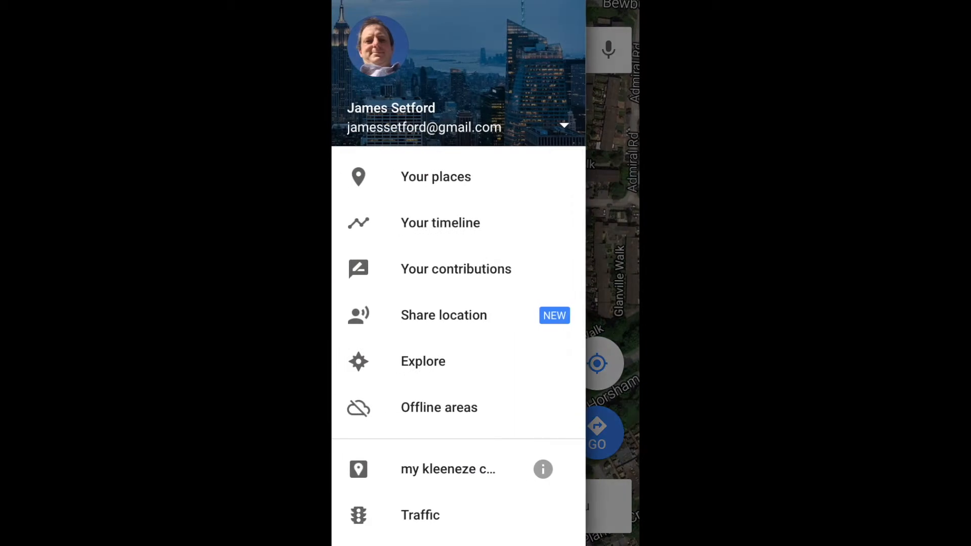
pyautogui.click(436, 176)
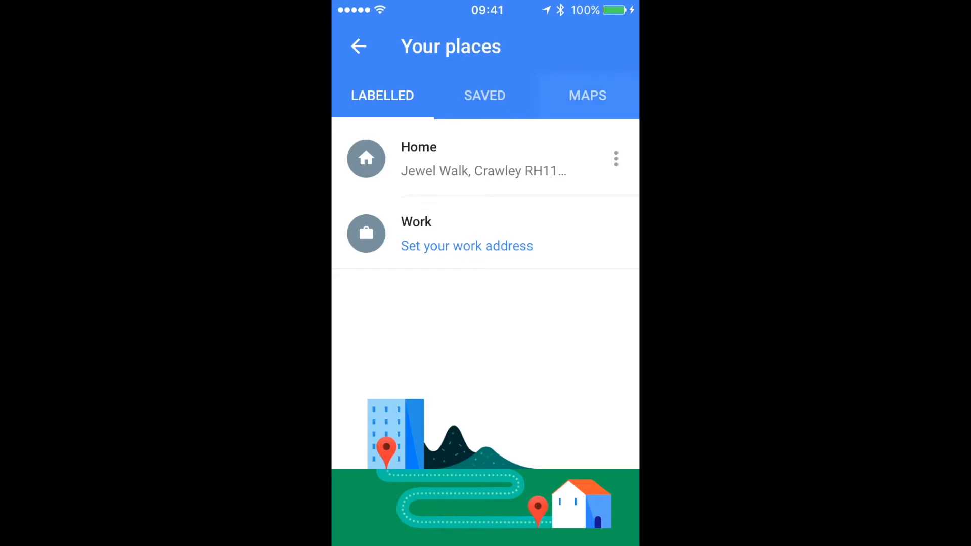
pyautogui.click(588, 95)
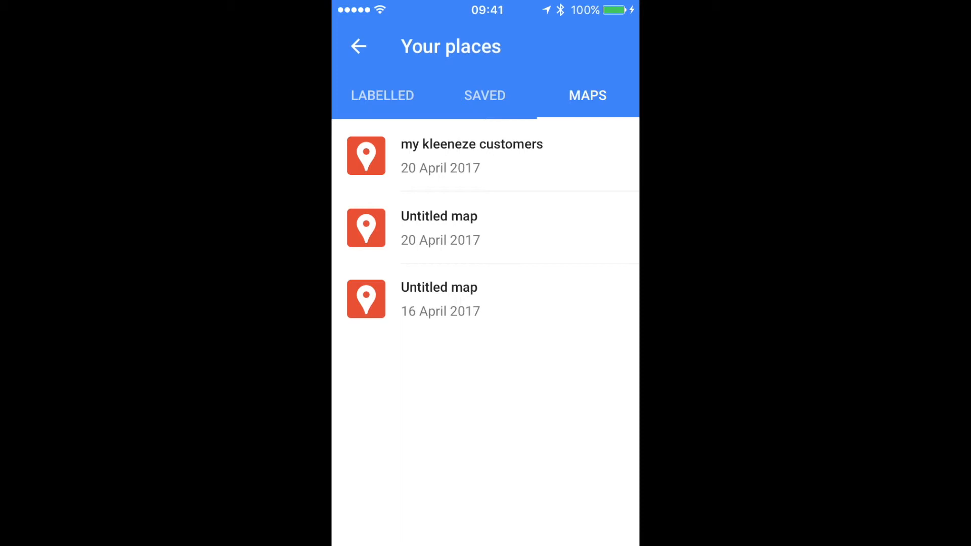
pyautogui.click(472, 156)
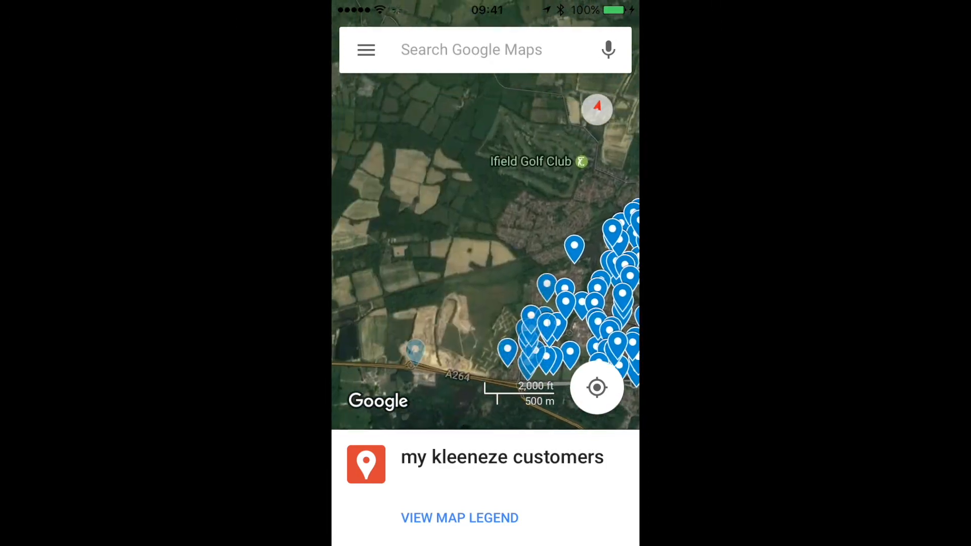
# Look over the customer pins and examine the blue route around Buckswood Drive and Woburn Road
pyautogui.moveTo(531, 253); pyautogui.dragTo(447, 215)
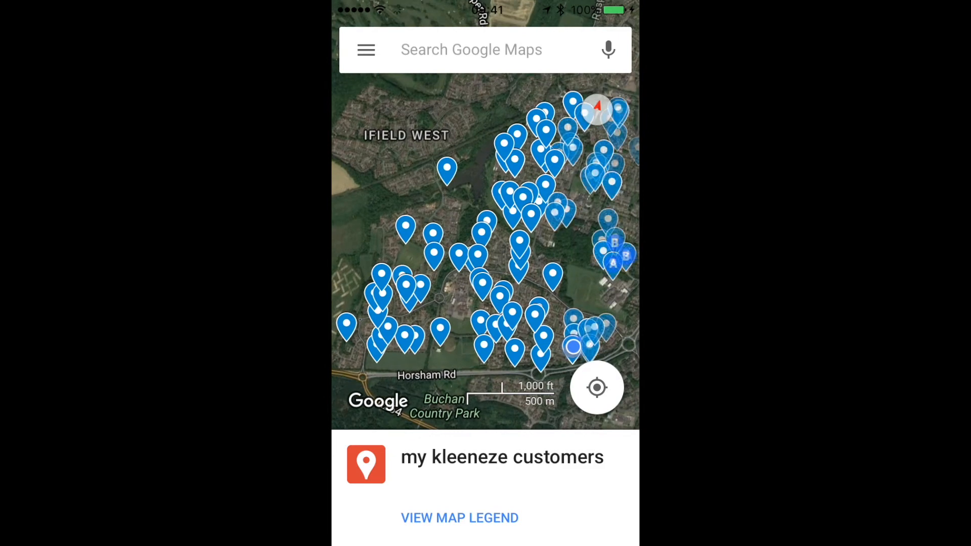
pyautogui.scroll(1, 556, 247)
pyautogui.moveTo(505, 253); pyautogui.dragTo(450, 254)
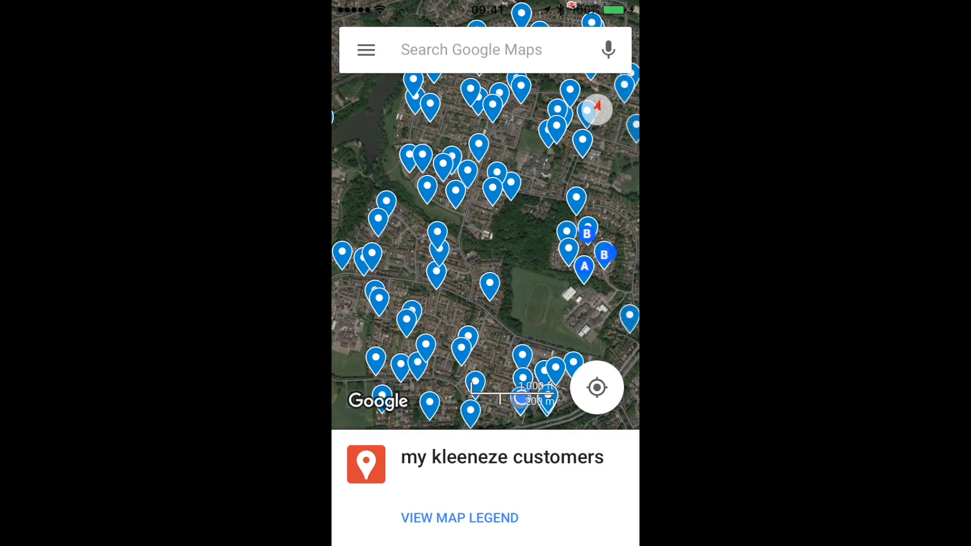
pyautogui.scroll(-2, 498, 288)
pyautogui.scroll(1, 577, 287)
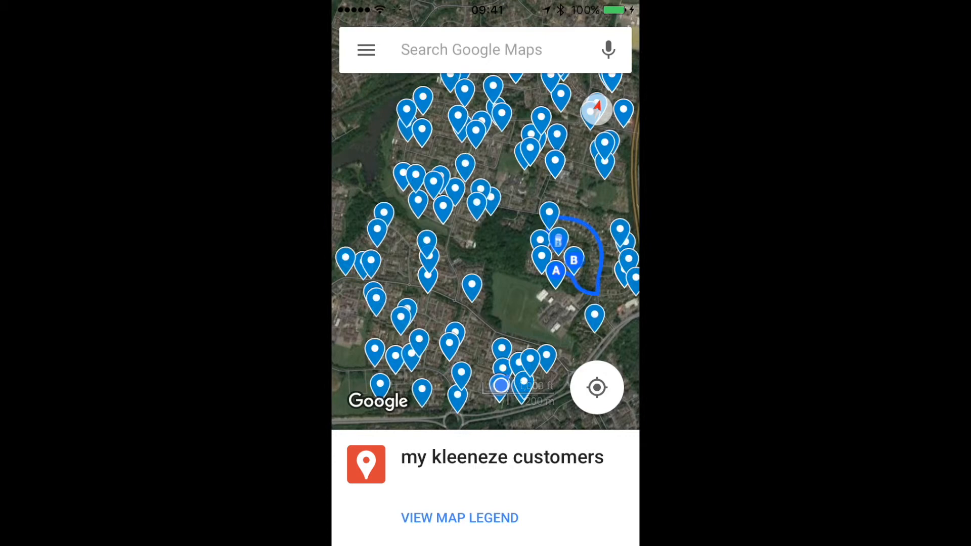
pyautogui.moveTo(506, 252); pyautogui.dragTo(465, 257)
pyautogui.moveTo(506, 303); pyautogui.dragTo(490, 250)
pyautogui.scroll(3, 560, 224)
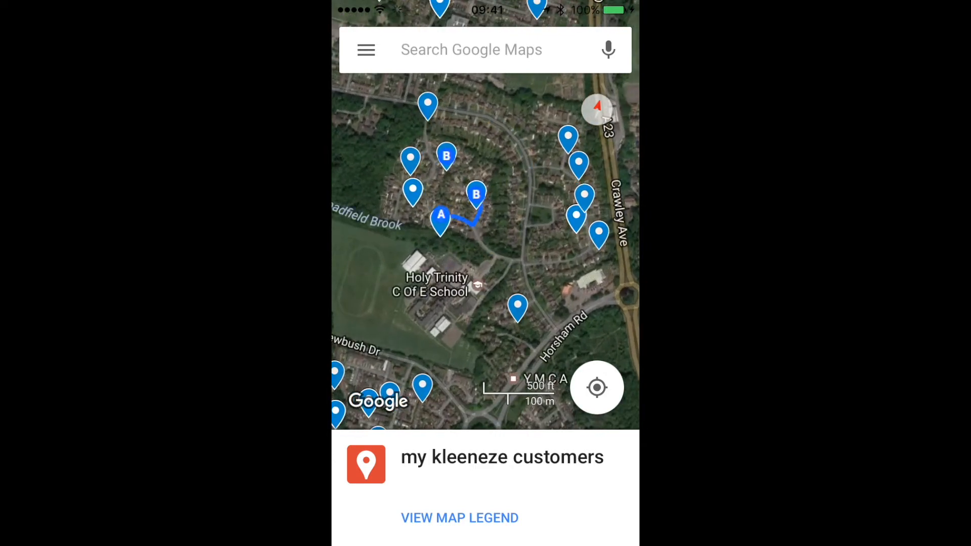
pyautogui.moveTo(485, 278)
pyautogui.mouseDown()
pyautogui.moveTo(499, 229)
pyautogui.moveTo(499, 282)
pyautogui.mouseUp()
pyautogui.scroll(2, 578, 155)
pyautogui.moveTo(485, 228); pyautogui.dragTo(503, 253)
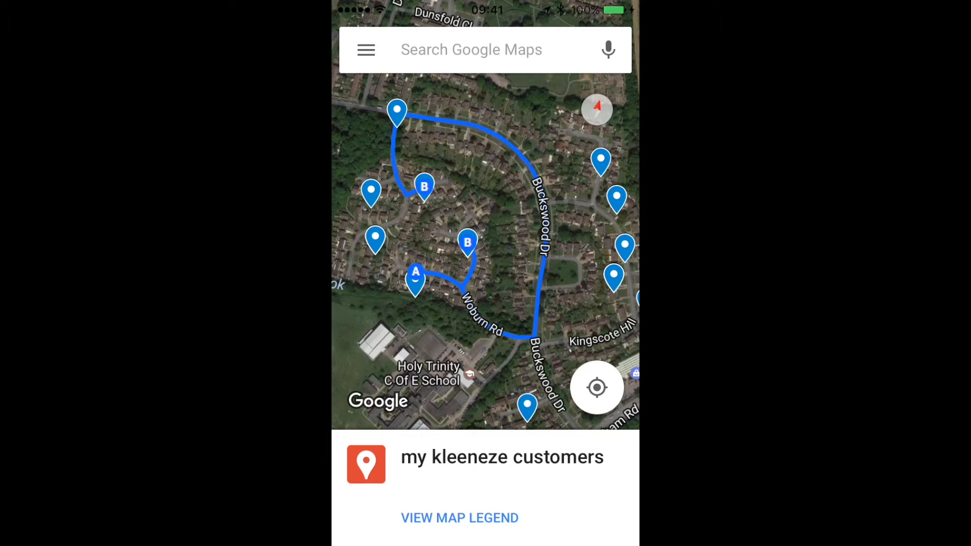
# Examine the customer pins near the current-location dot, checking the nearby houses close up
pyautogui.moveTo(485, 253); pyautogui.dragTo(470, 181)
pyautogui.moveTo(485, 304); pyautogui.dragTo(464, 156)
pyautogui.moveTo(455, 253); pyautogui.dragTo(519, 214)
pyautogui.moveTo(485, 253); pyautogui.dragTo(514, 249)
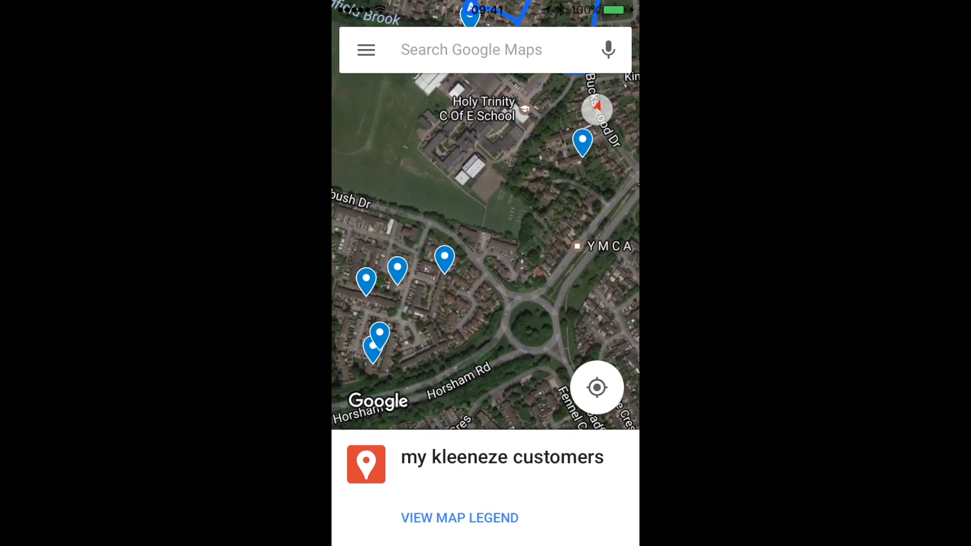
pyautogui.scroll(-3, 528, 289)
pyautogui.moveTo(430, 283); pyautogui.dragTo(569, 241)
pyautogui.scroll(4, 535, 273)
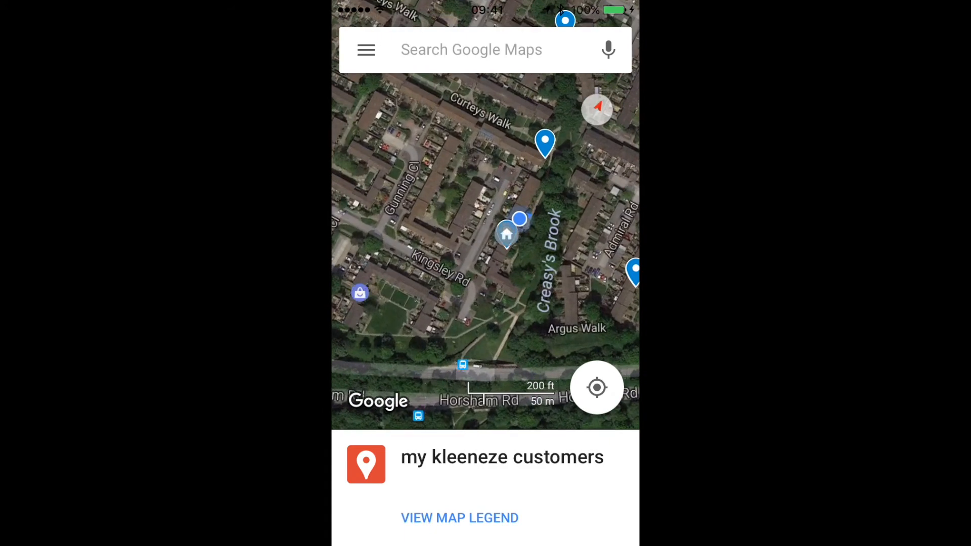
pyautogui.moveTo(544, 146); pyautogui.dragTo(494, 149)
pyautogui.scroll(3, 485, 243)
pyautogui.scroll(1, 468, 273)
pyautogui.scroll(-2, 536, 353)
pyautogui.moveTo(485, 227); pyautogui.dragTo(482, 286)
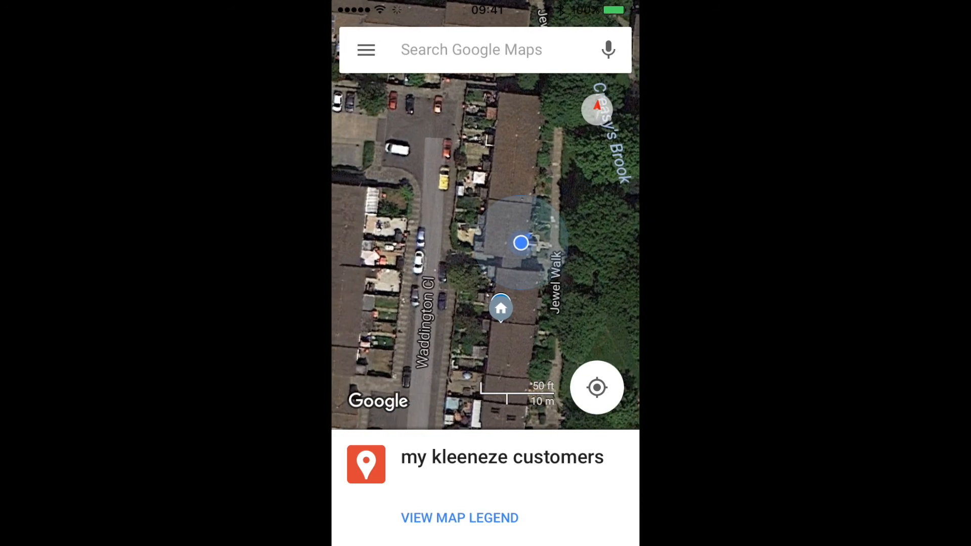
pyautogui.scroll(-3, 485, 252)
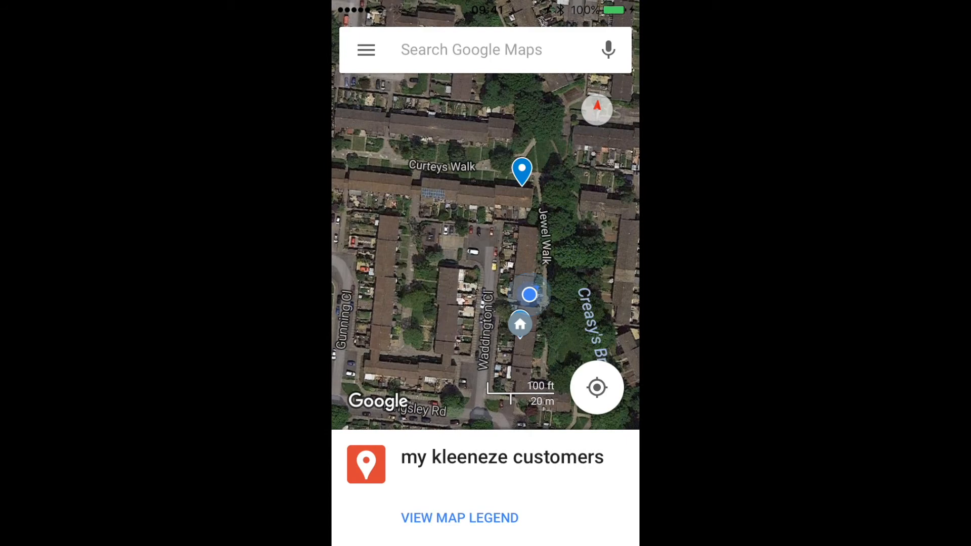
pyautogui.moveTo(485, 227); pyautogui.dragTo(465, 266)
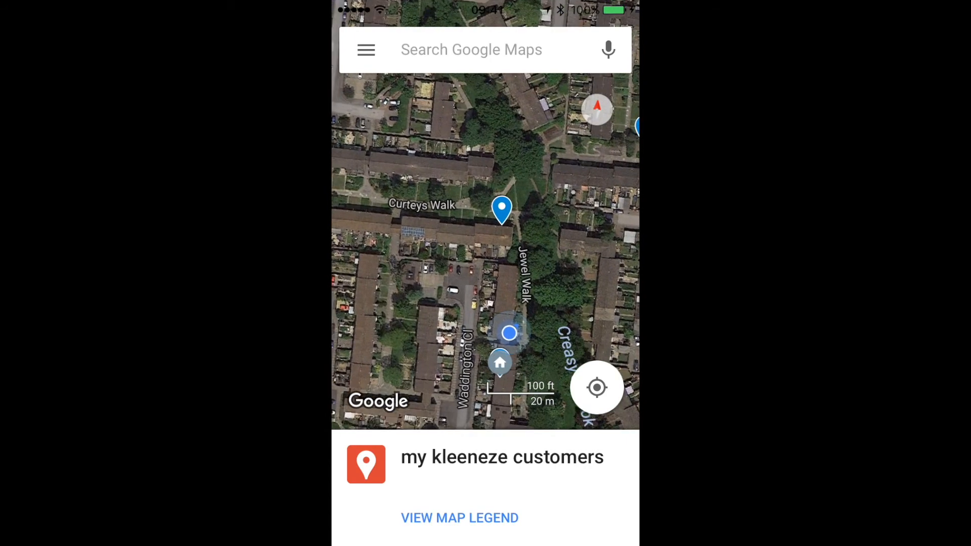
# Return to the blue route and inspect its B end point off Woburn Road at street level of detail
pyautogui.moveTo(486, 177); pyautogui.dragTo(458, 379)
pyautogui.scroll(-3, 485, 253)
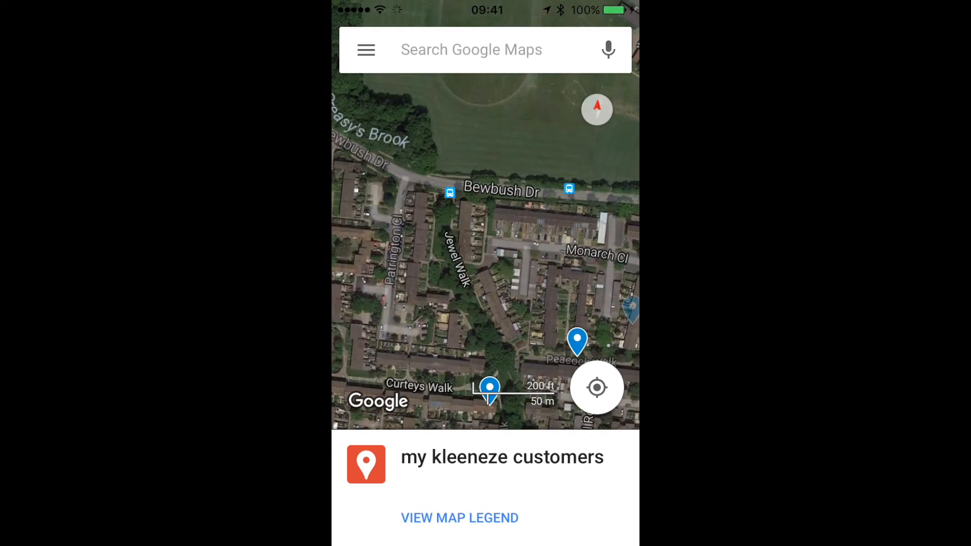
pyautogui.scroll(-5, 485, 252)
pyautogui.moveTo(496, 202); pyautogui.dragTo(448, 307)
pyautogui.moveTo(526, 213); pyautogui.dragTo(454, 277)
pyautogui.scroll(4, 525, 273)
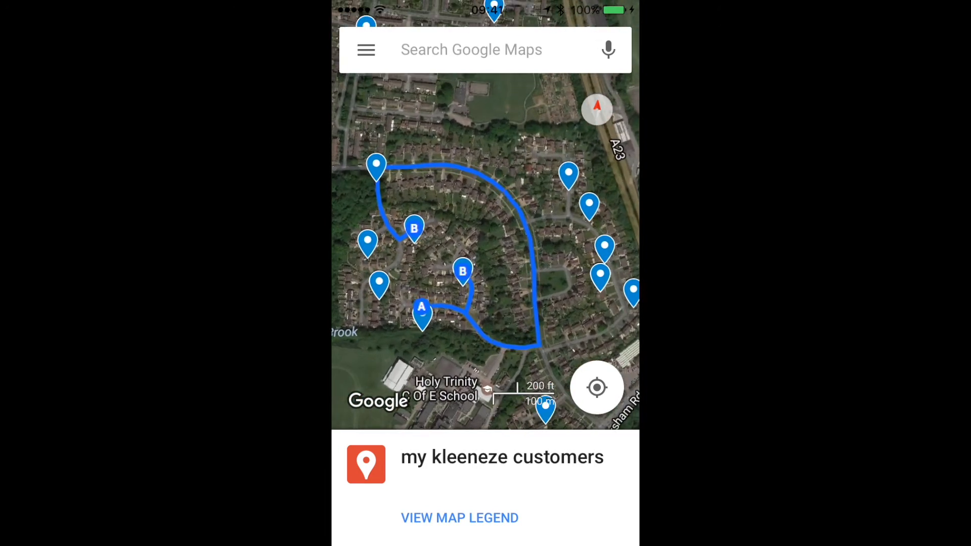
pyautogui.moveTo(455, 253); pyautogui.dragTo(484, 238)
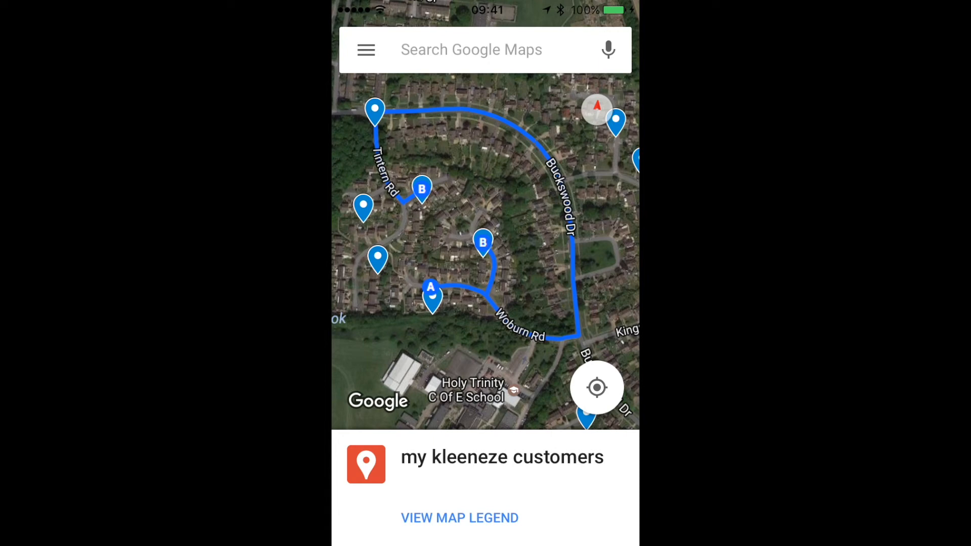
pyautogui.scroll(5, 485, 253)
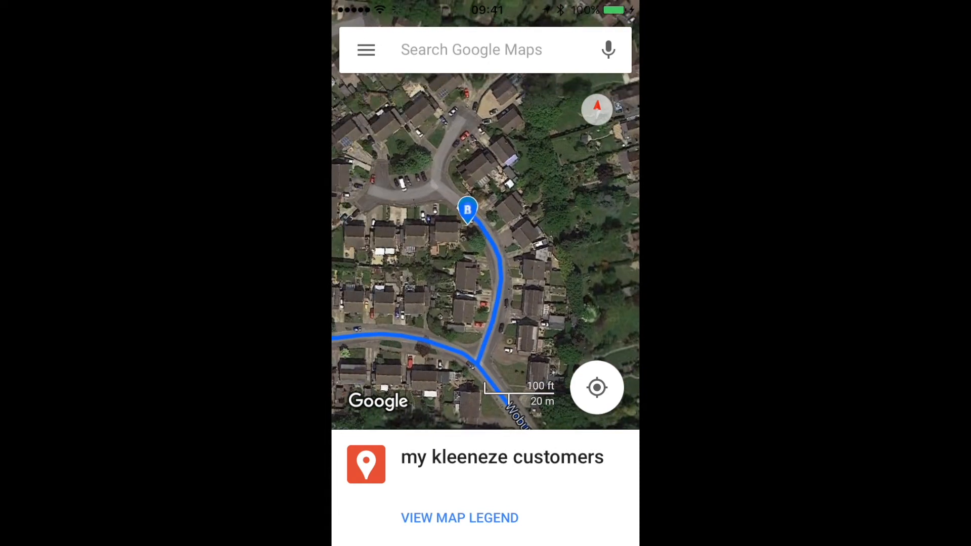
# Inspect the blue route's B end point on Rosedale Cl, and return to the customer pins around Peacock Walk
pyautogui.scroll(2, 521, 278)
pyautogui.moveTo(445, 227); pyautogui.dragTo(529, 262)
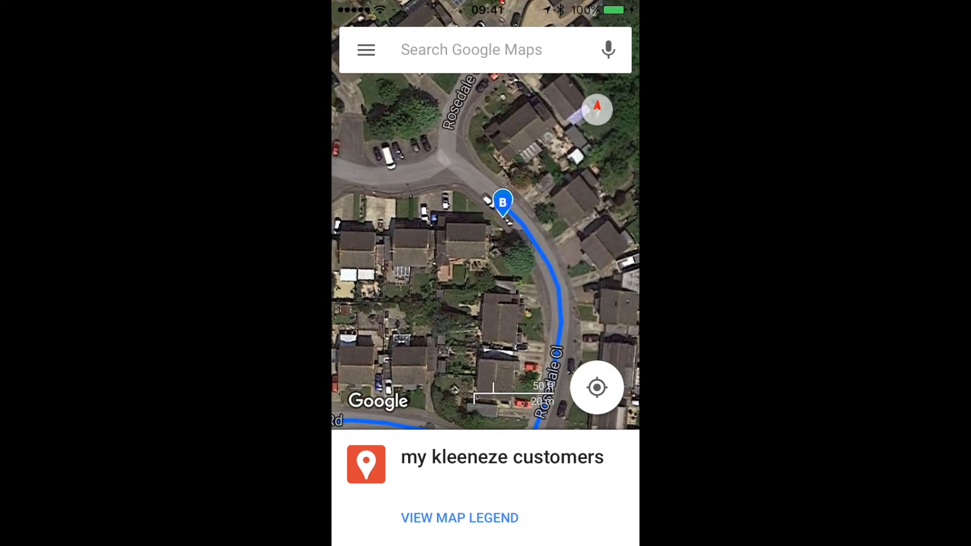
pyautogui.scroll(-5, 485, 253)
pyautogui.moveTo(444, 328); pyautogui.dragTo(529, 182)
pyautogui.moveTo(440, 379); pyautogui.dragTo(490, 116)
pyautogui.moveTo(445, 324); pyautogui.dragTo(521, 185)
pyautogui.moveTo(520, 313); pyautogui.dragTo(454, 196)
pyautogui.moveTo(455, 323)
pyautogui.mouseDown()
pyautogui.moveTo(468, 244)
pyautogui.moveTo(517, 176)
pyautogui.mouseUp()
pyautogui.scroll(-2, 485, 228)
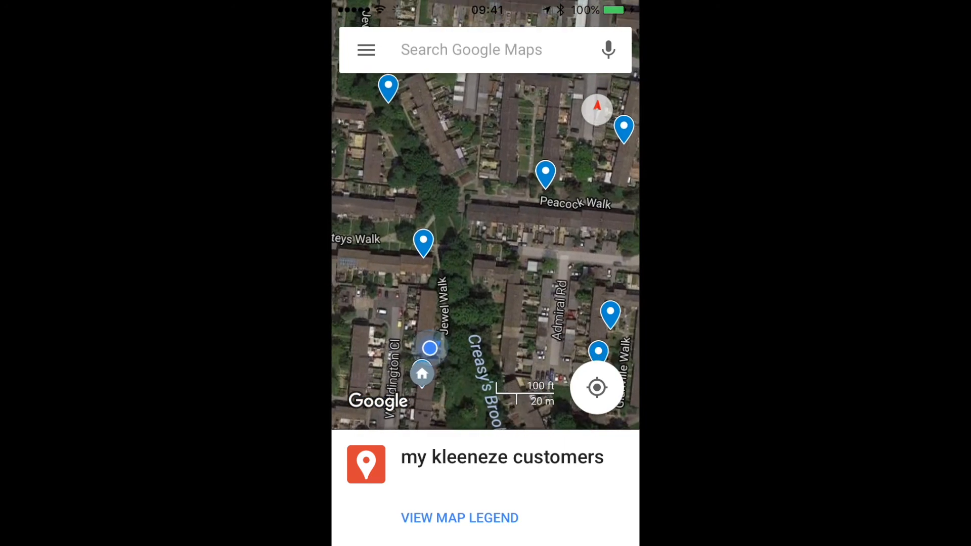
# View the current-location dot at house level and dismiss the my kleeneze customers custom map
pyautogui.scroll(4, 480, 354)
pyautogui.scroll(4, 506, 294)
pyautogui.moveTo(465, 252); pyautogui.dragTo(491, 253)
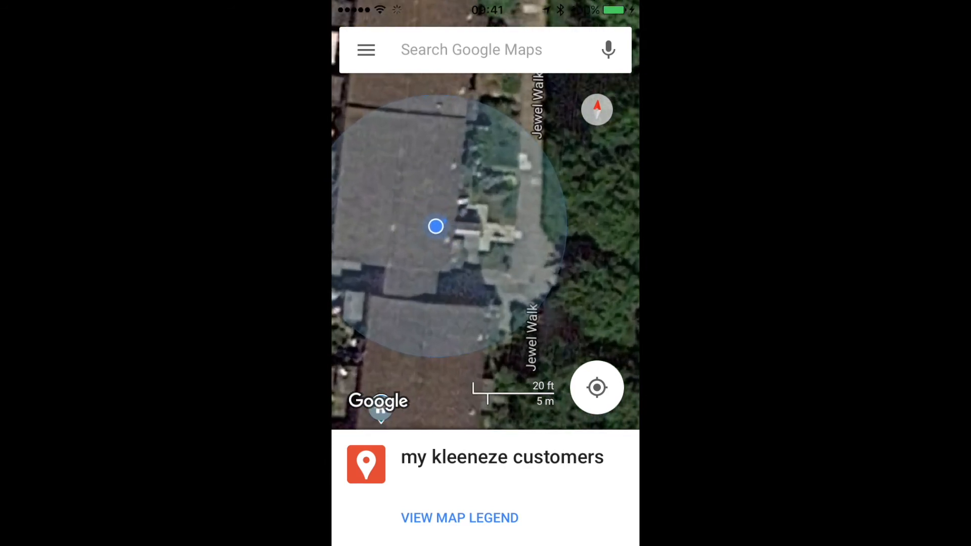
pyautogui.moveTo(596, 502); pyautogui.dragTo(594, 540)
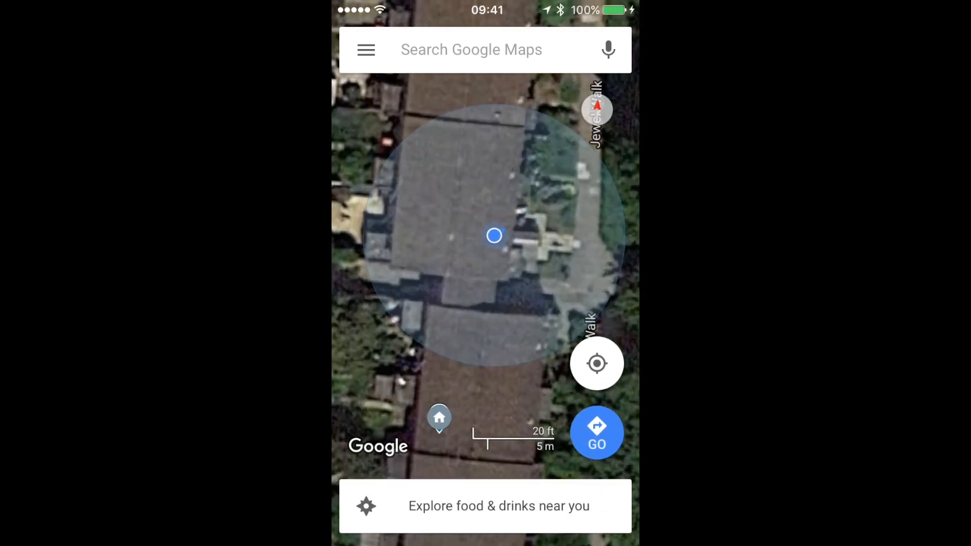
# Examine the satellite imagery around the current-location dot and home marker in full-screen view, checking the rooftops and parked cars close up
pyautogui.scroll(2, 515, 296)
pyautogui.scroll(-2, 516, 273)
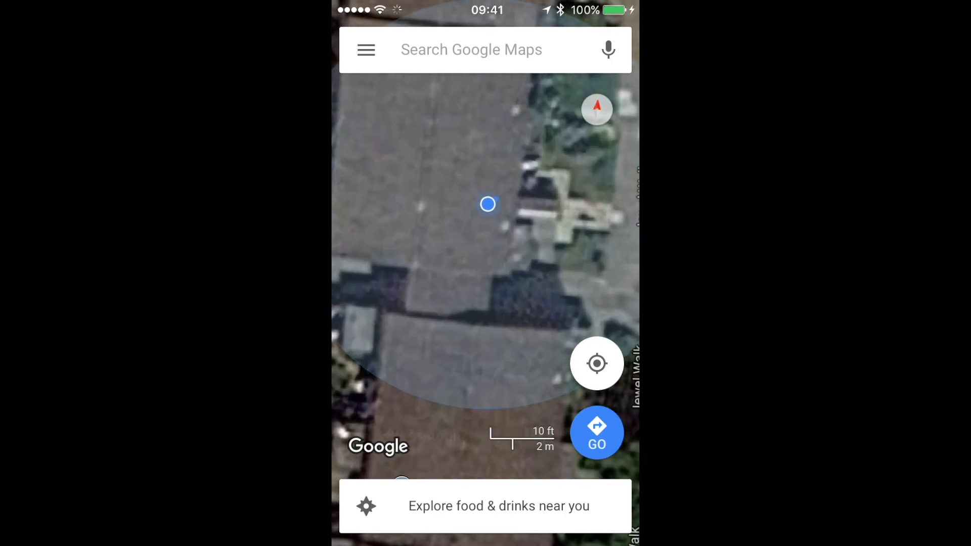
pyautogui.scroll(-2, 505, 253)
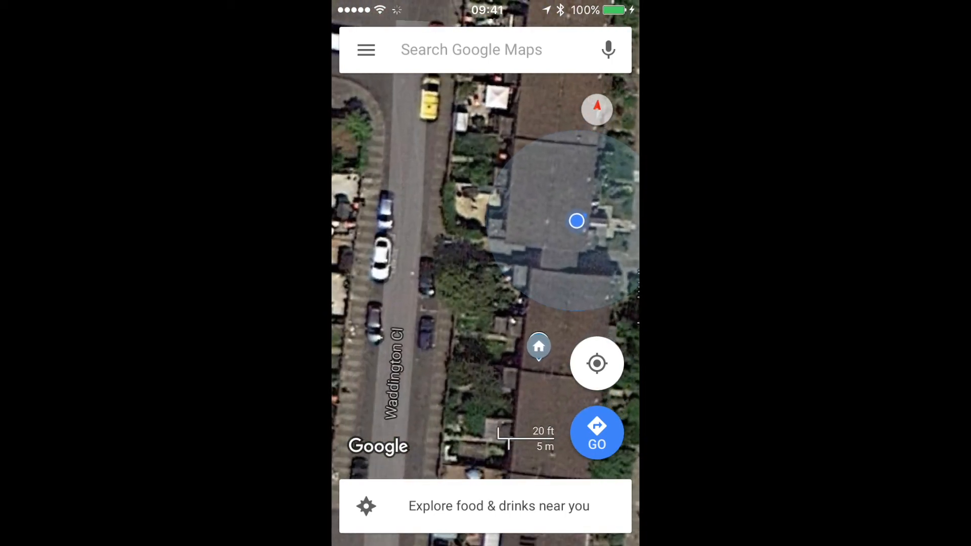
pyautogui.click(485, 283)
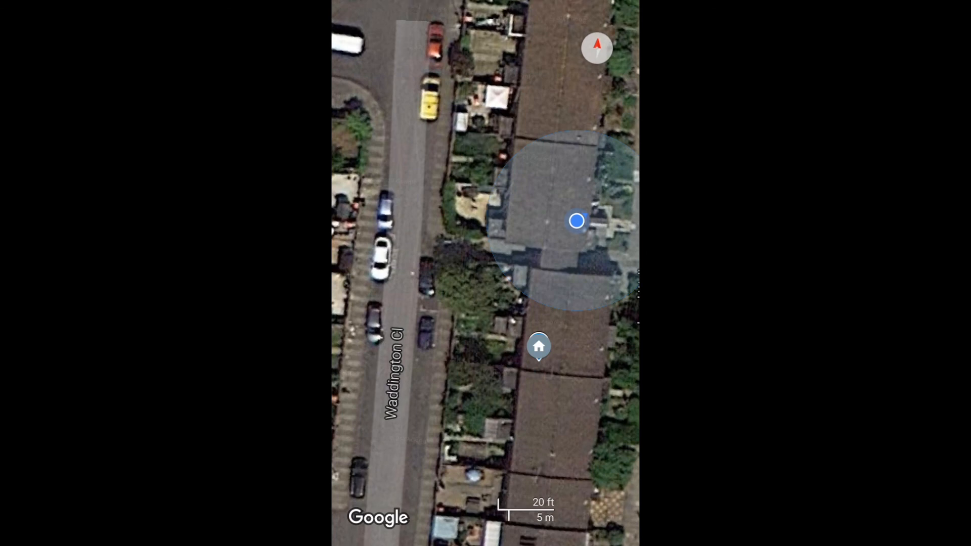
pyautogui.scroll(3, 401, 384)
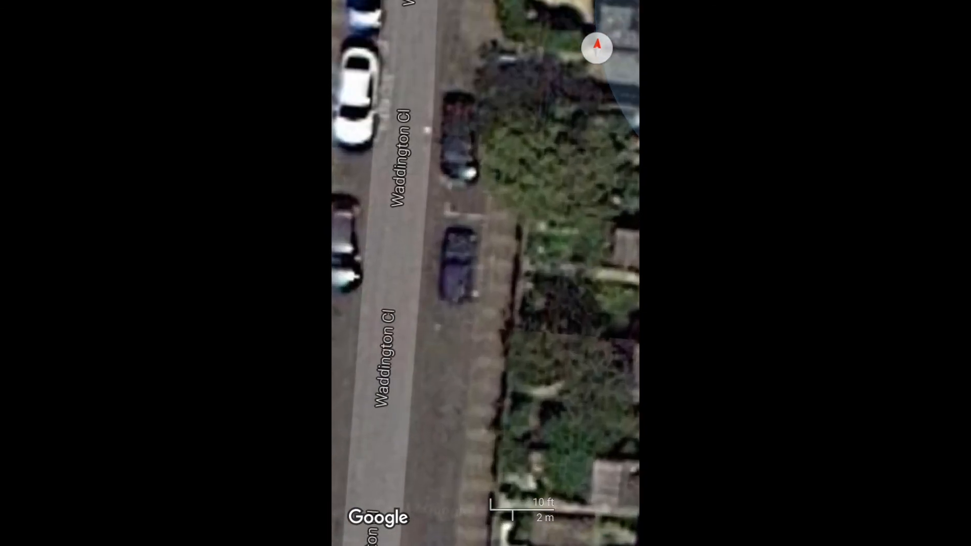
pyautogui.moveTo(485, 297); pyautogui.dragTo(486, 273)
pyautogui.scroll(-5, 455, 344)
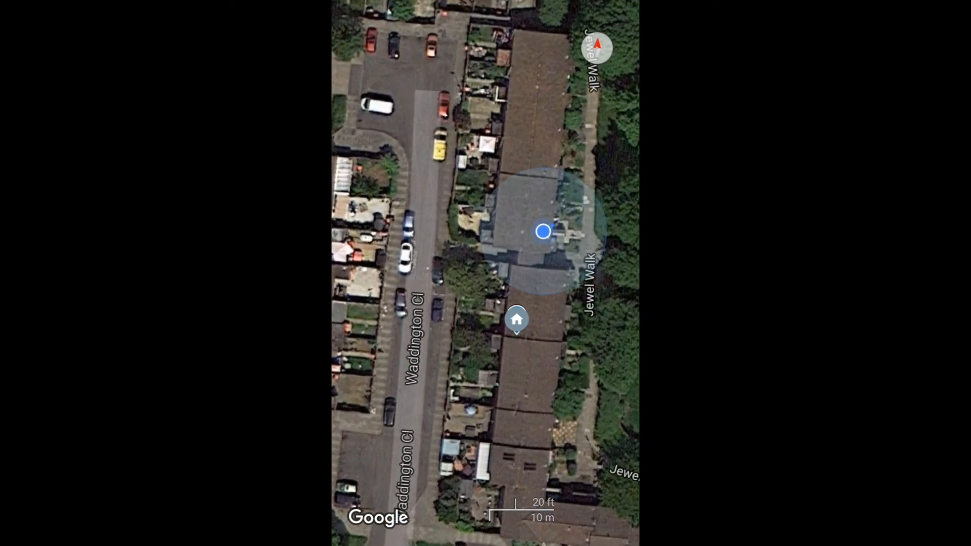
pyautogui.scroll(2, 520, 341)
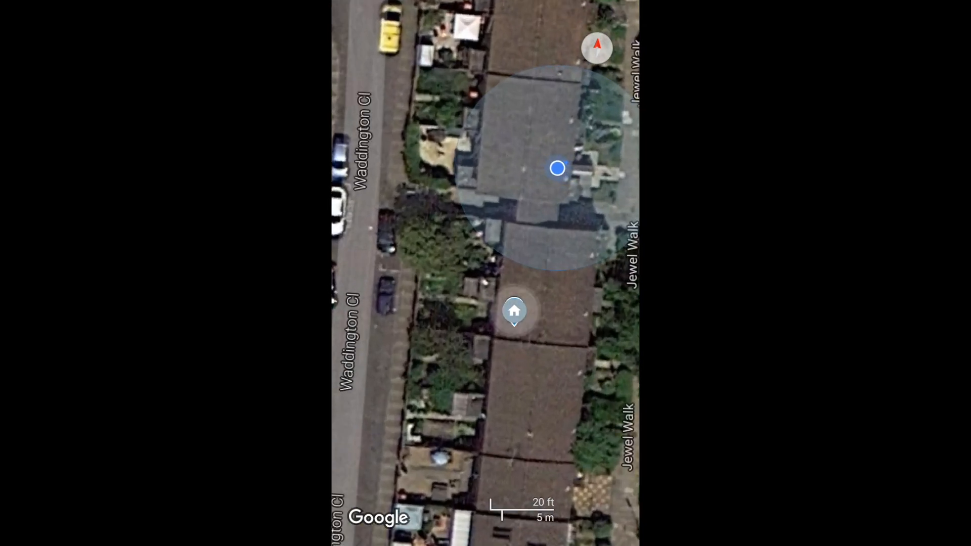
pyautogui.scroll(3, 521, 335)
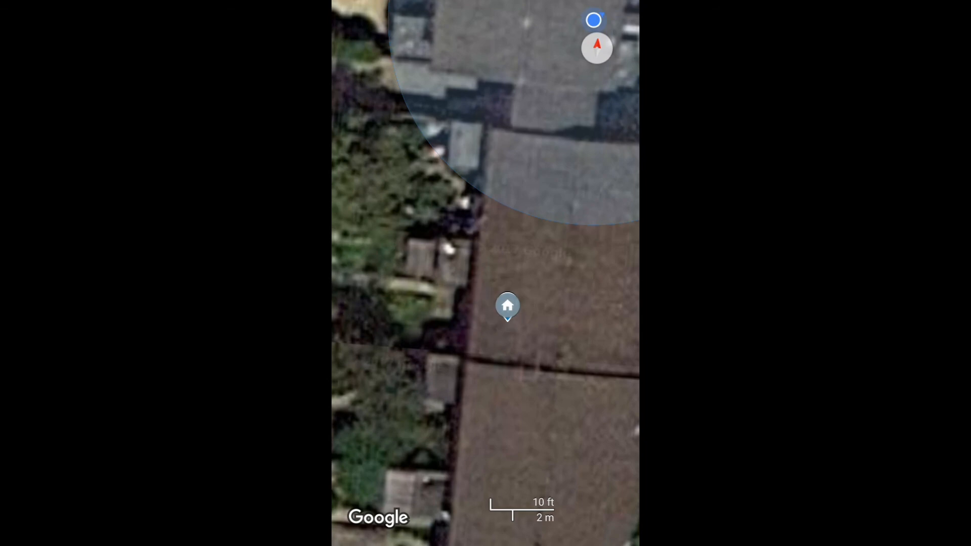